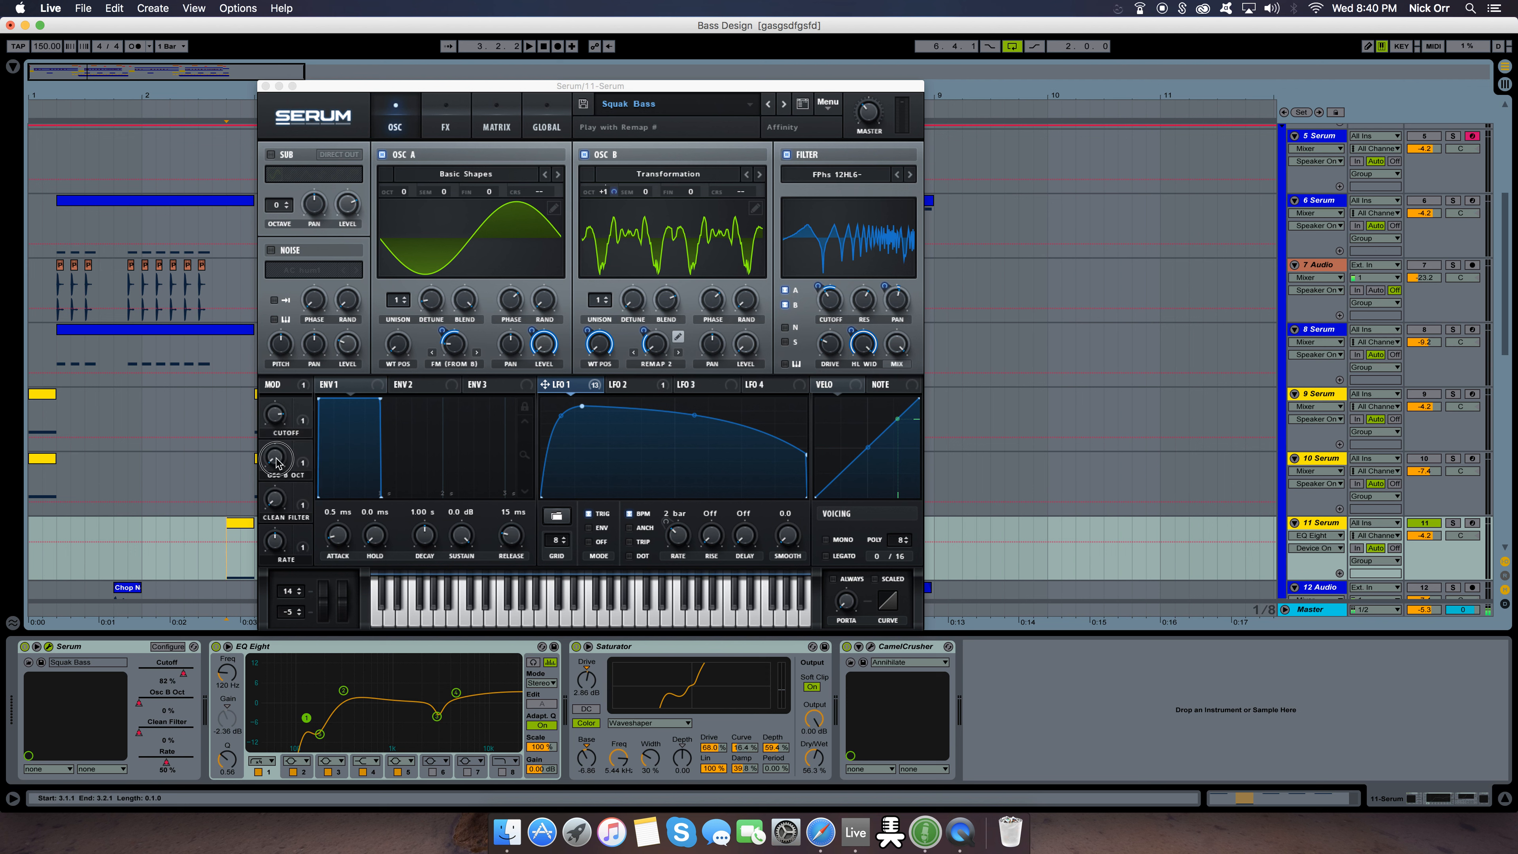
Raise the Cutoff macro to 85% and play the bass to audition it
{"action": "left_click", "coordinate": [274, 499]}
{"action": "left_click_drag", "start_coordinate": [279, 418], "coordinate": [321, 329]}
{"action": "key", "text": "space"}
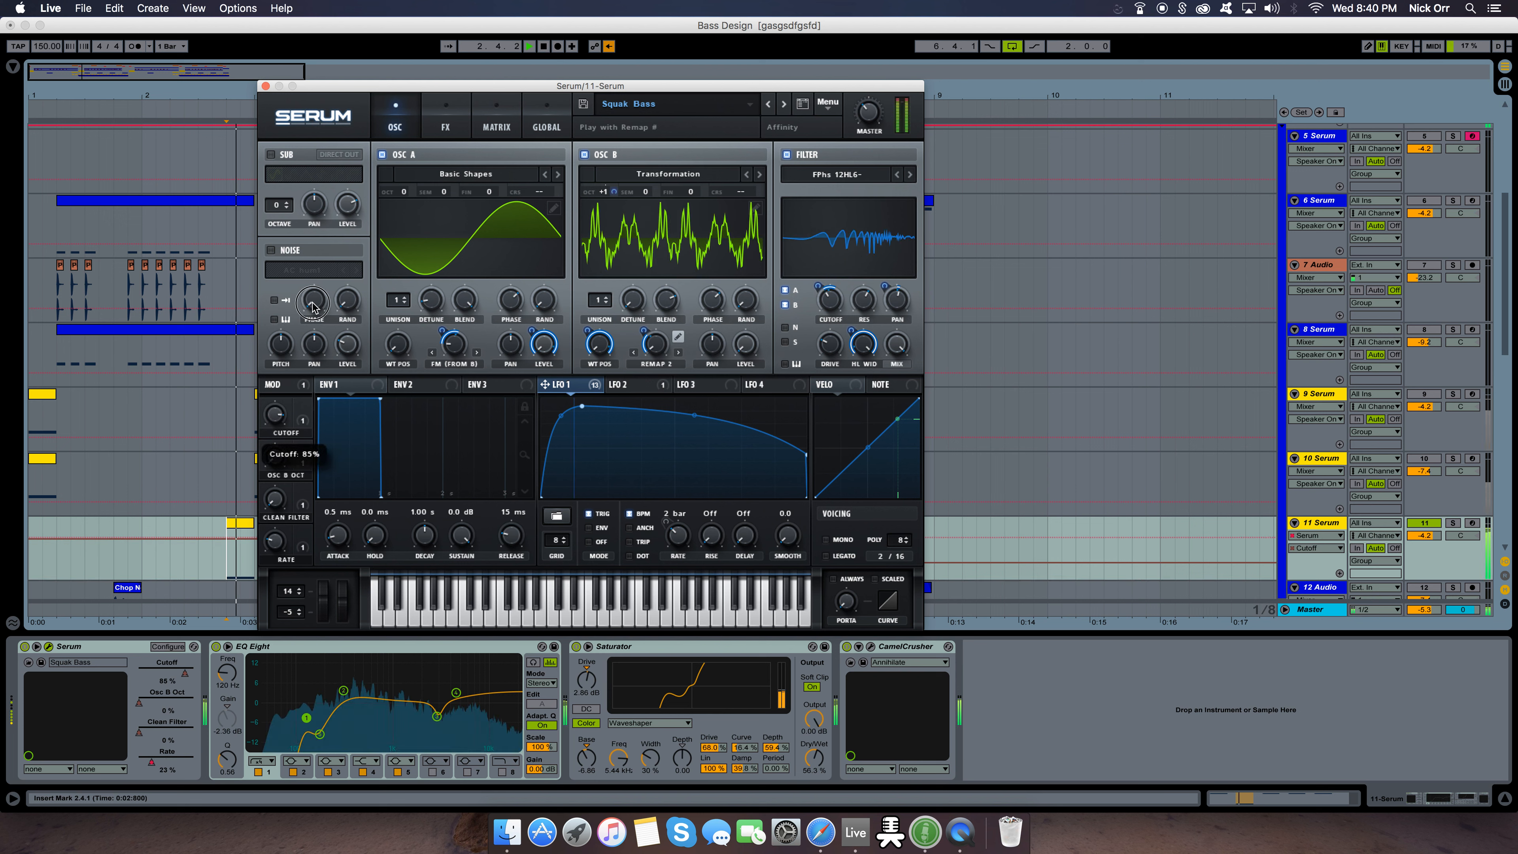
Raise the Osc B Oct macro and play the bass repeatedly to audition the octave change
{"action": "left_click_drag", "start_coordinate": [277, 461], "coordinate": [319, 317]}
{"action": "key", "text": "space"}
Raise the Clean Filter macro to 100% and audition the bass
{"action": "key", "text": "space"}
Lower the Osc B Oct macro, then the Cutoff macro to 0%, auditioning the bass after each change
{"action": "key", "text": "space"}
{"action": "key", "text": "space"}
{"action": "left_click_drag", "start_coordinate": [277, 500], "coordinate": [298, 359]}
Raise the Osc B Oct macro to 100% and the Rate macro to 100%, auditioning the bass after each change
{"action": "key", "text": "space"}
{"action": "key", "text": "space"}
{"action": "left_click_drag", "start_coordinate": [276, 459], "coordinate": [291, 597]}
{"action": "key", "text": "space"}
{"action": "key", "text": "space"}
{"action": "left_click_drag", "start_coordinate": [288, 417], "coordinate": [292, 687]}
{"action": "key", "text": "space"}
{"action": "key", "text": "space"}
{"action": "left_click_drag", "start_coordinate": [281, 460], "coordinate": [321, 263]}
{"action": "key", "text": "space"}
{"action": "key", "text": "space"}
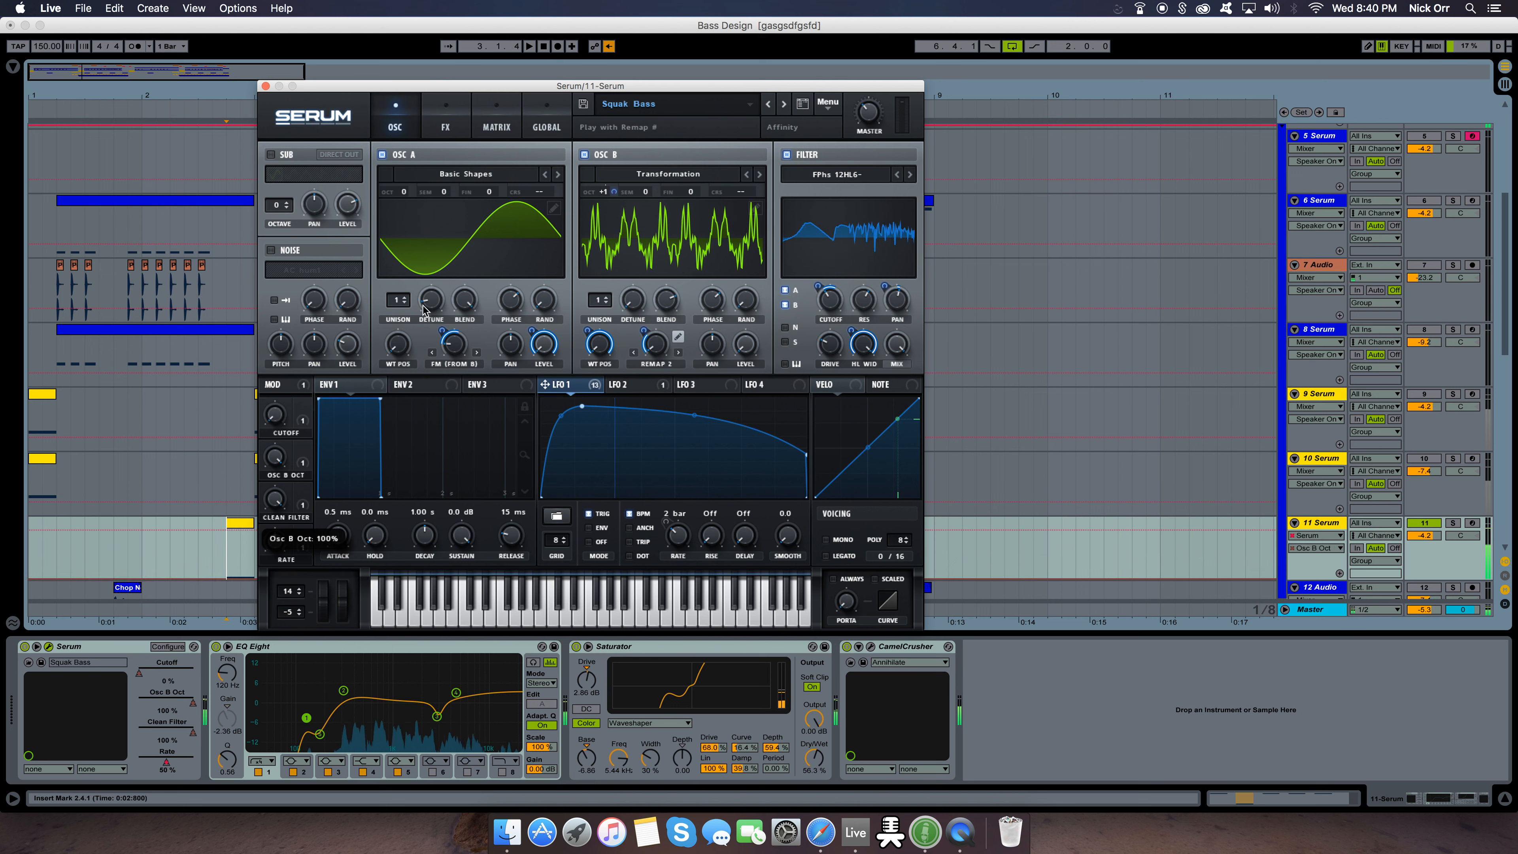
{"action": "left_click_drag", "start_coordinate": [279, 544], "coordinate": [293, 123]}
{"action": "key", "text": "space"}
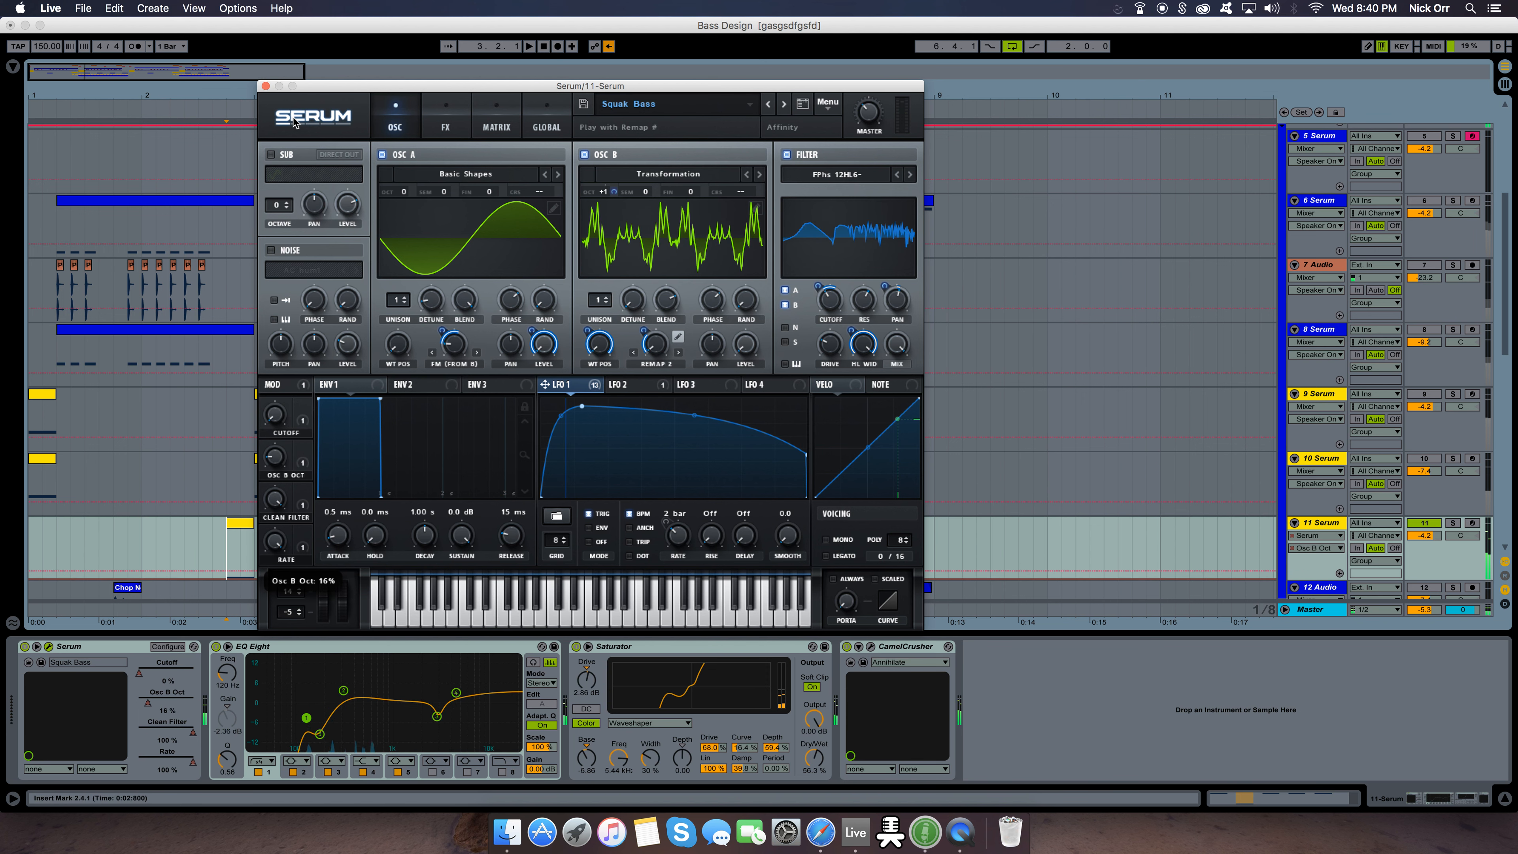
Close the synth window, bypass CamelCrusher, Saturator and EQ Eight on track 11 Serum, and play its dry bass from 6.4.1
{"action": "left_click", "coordinate": [266, 85]}
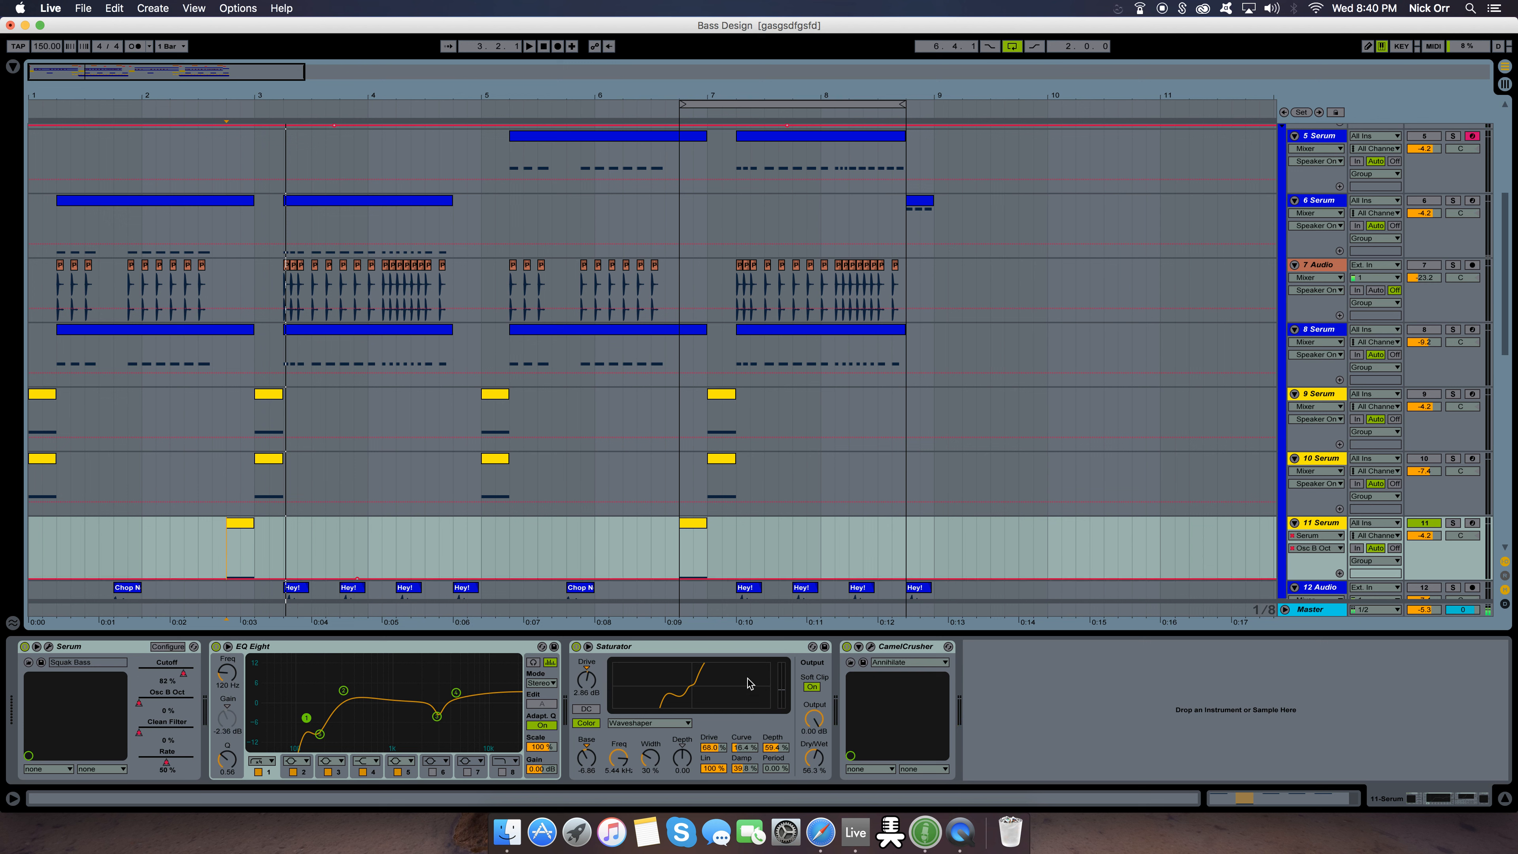
{"action": "left_click", "coordinate": [847, 647]}
{"action": "left_click", "coordinate": [576, 647]}
{"action": "left_click", "coordinate": [216, 647]}
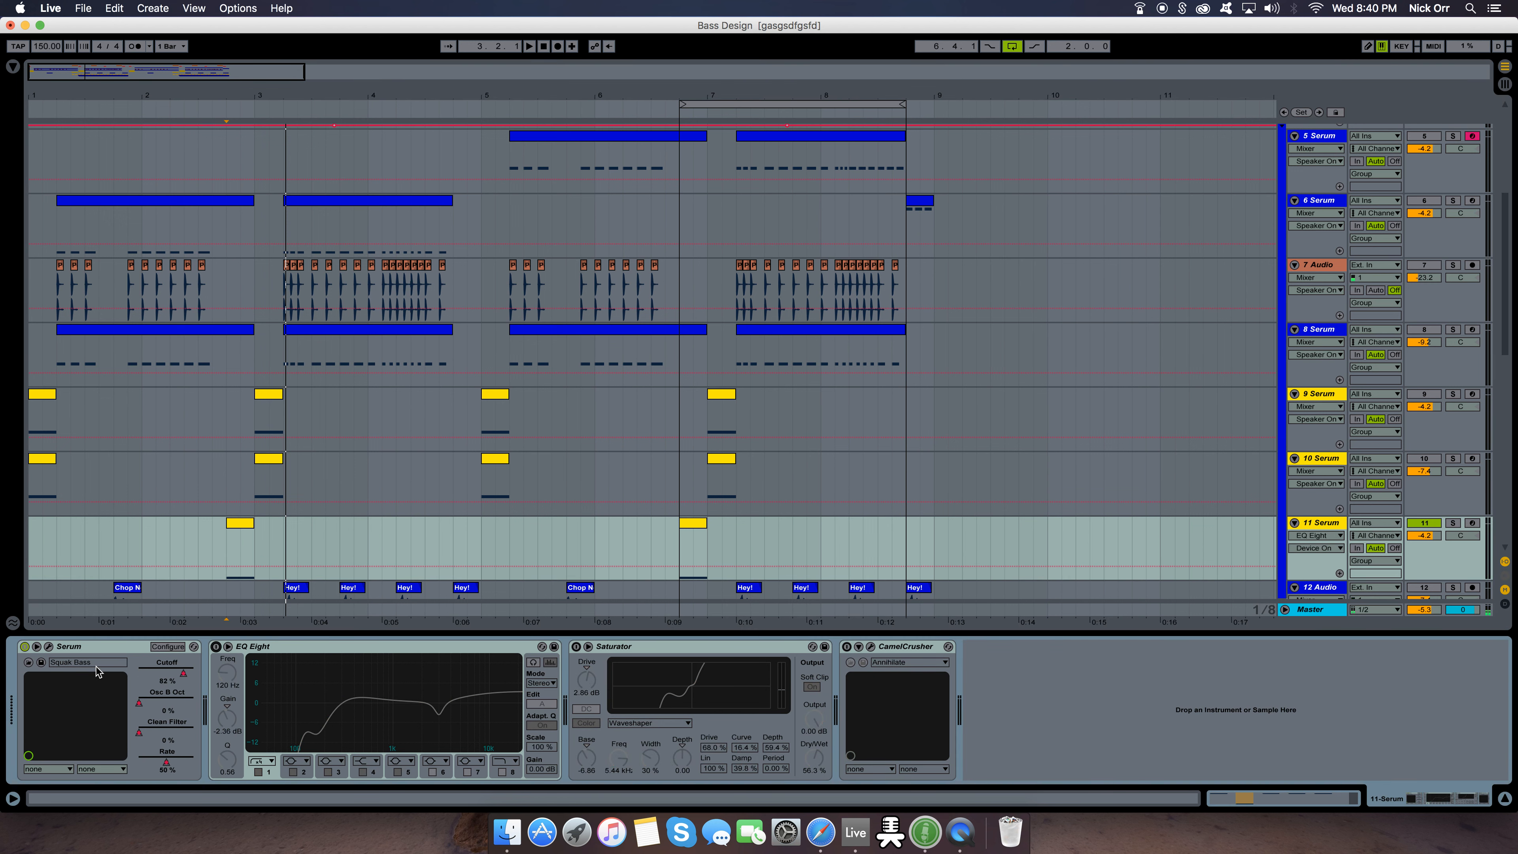
{"action": "left_click", "coordinate": [683, 545]}
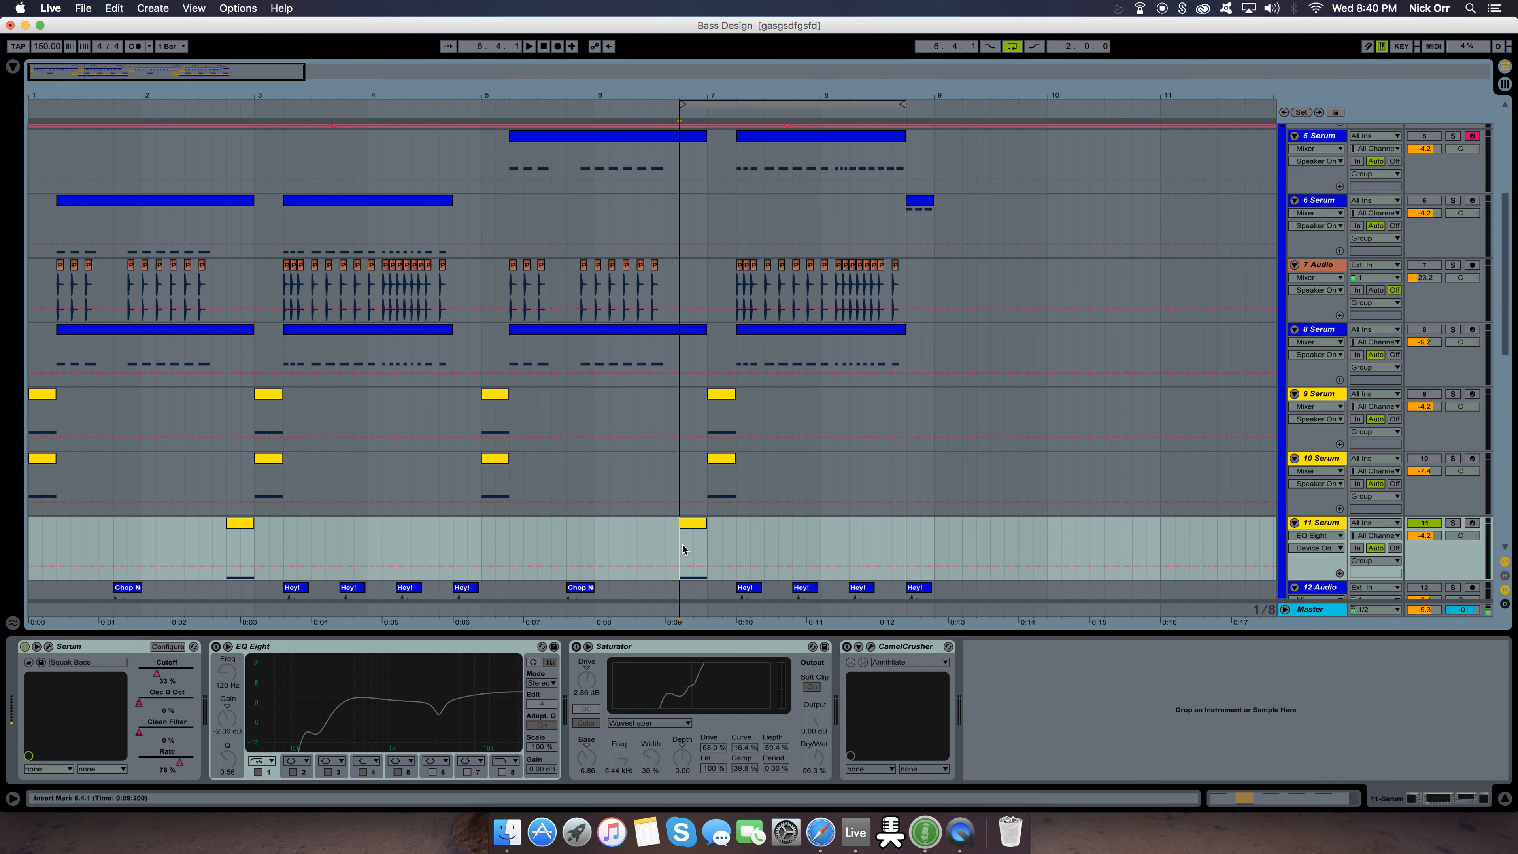
{"action": "key", "text": "space"}
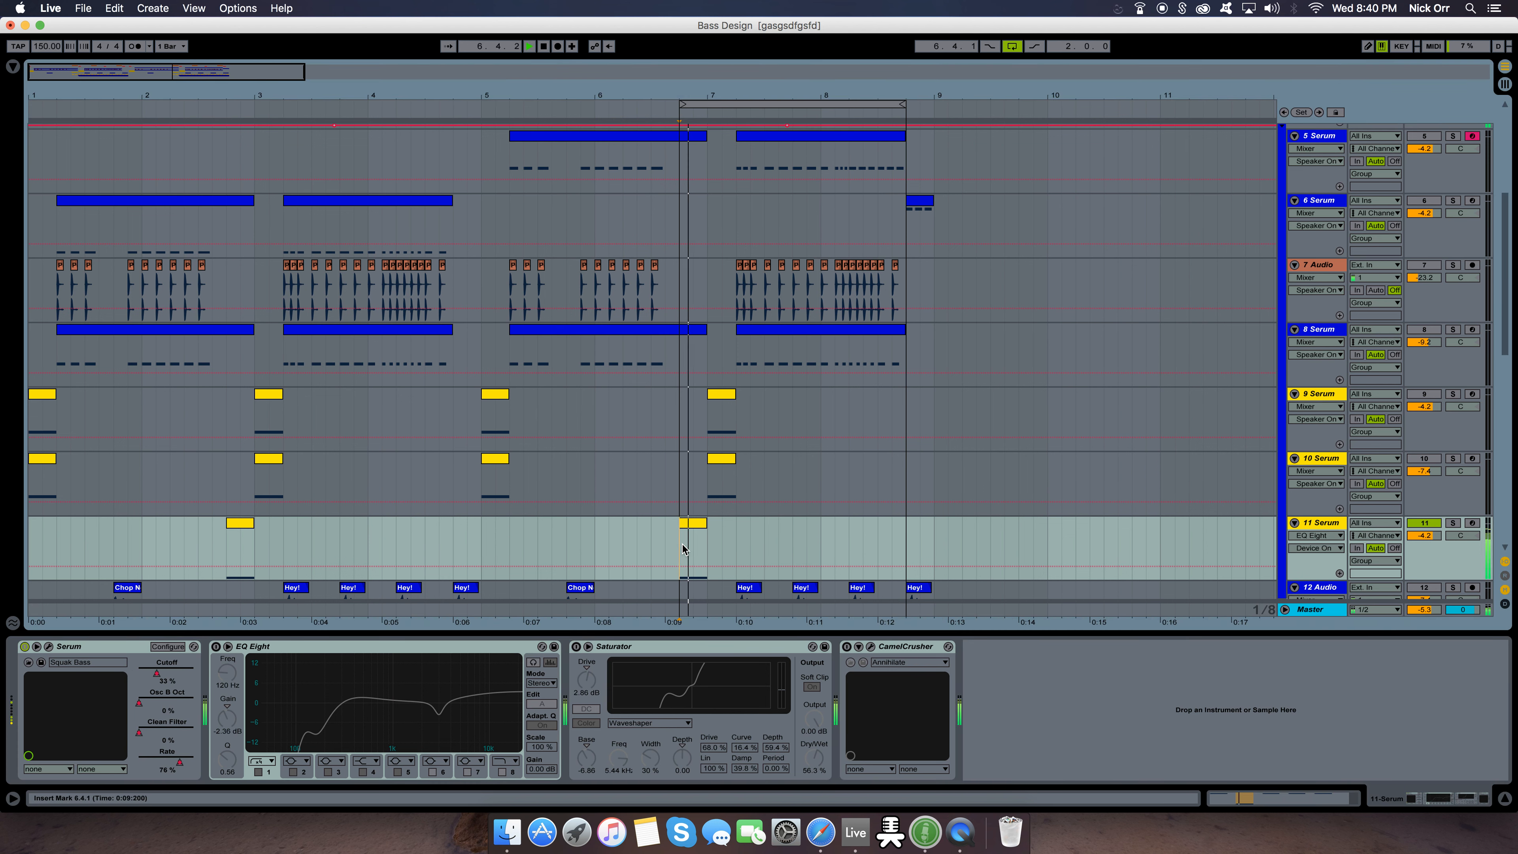
Open the Serum instrument on track 11 and inspect oscillator A's FM (From B) warp, its LFO modulation amount and the level
{"action": "left_click", "coordinate": [50, 647]}
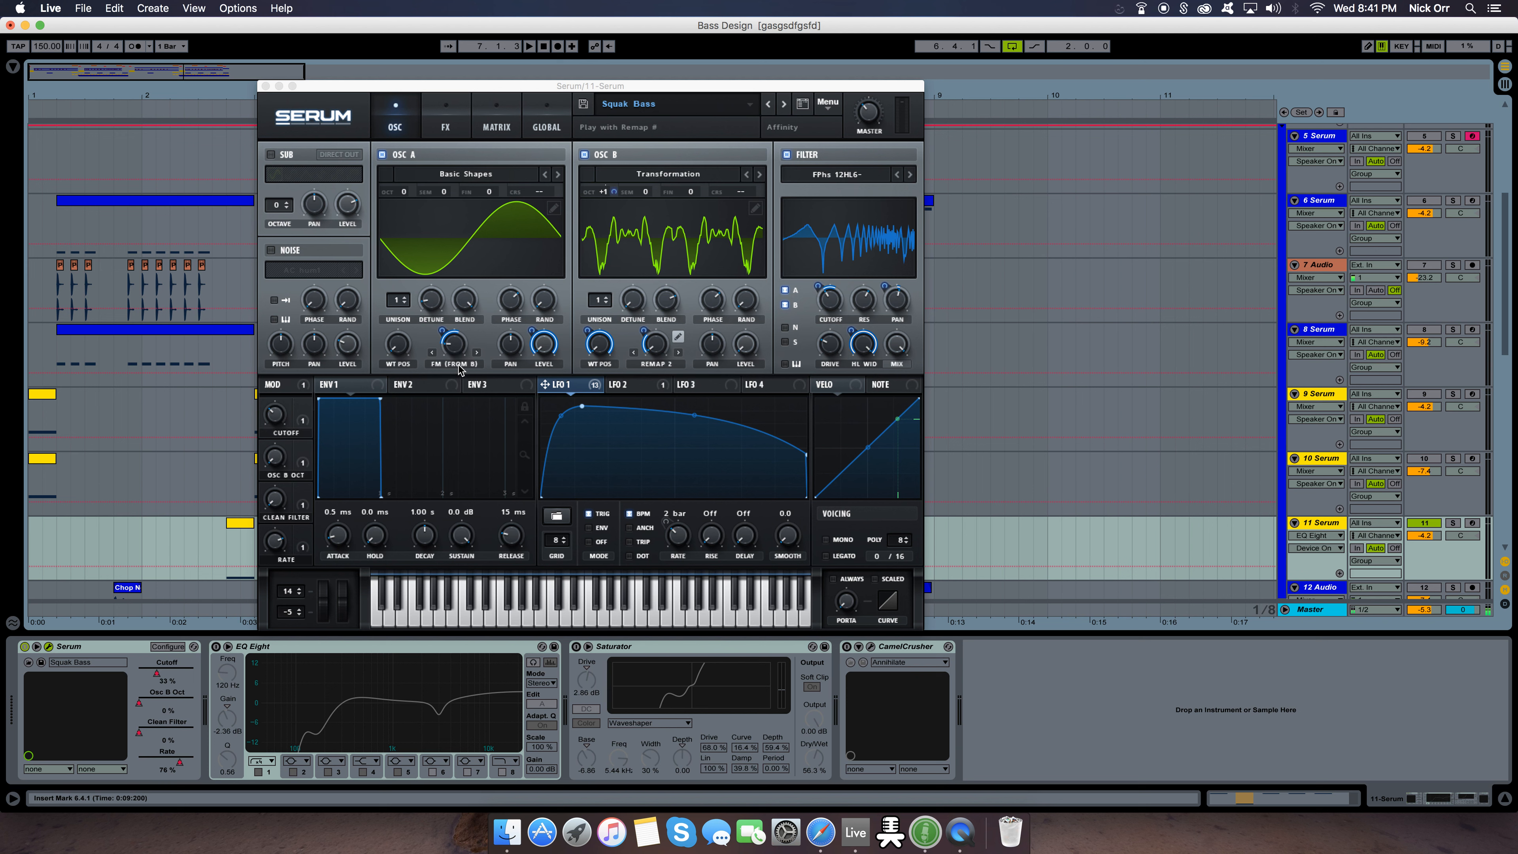
{"action": "left_click", "coordinate": [460, 347]}
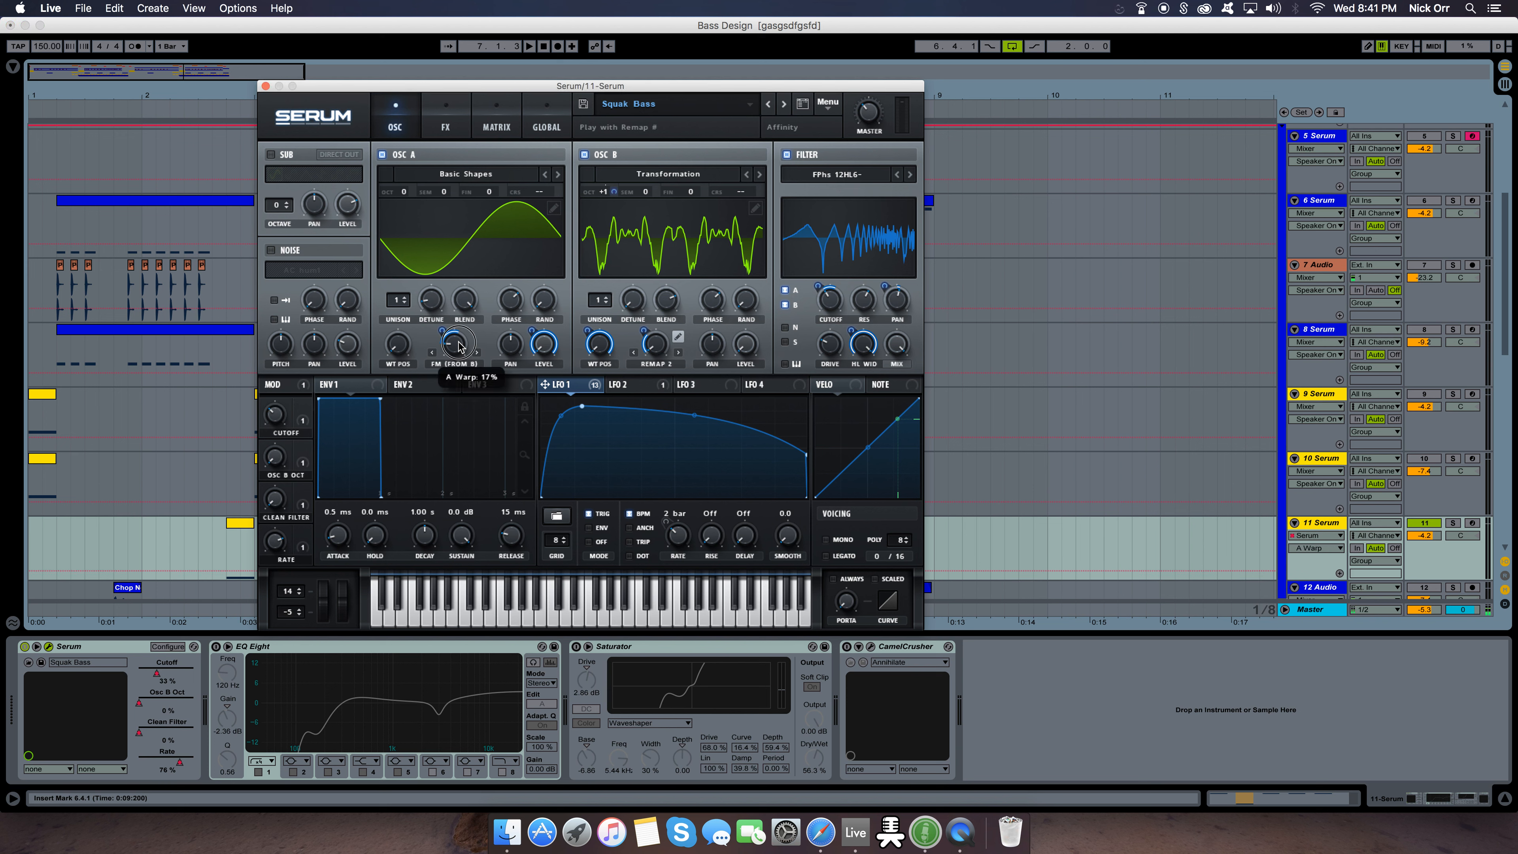
{"action": "left_click", "coordinate": [441, 330]}
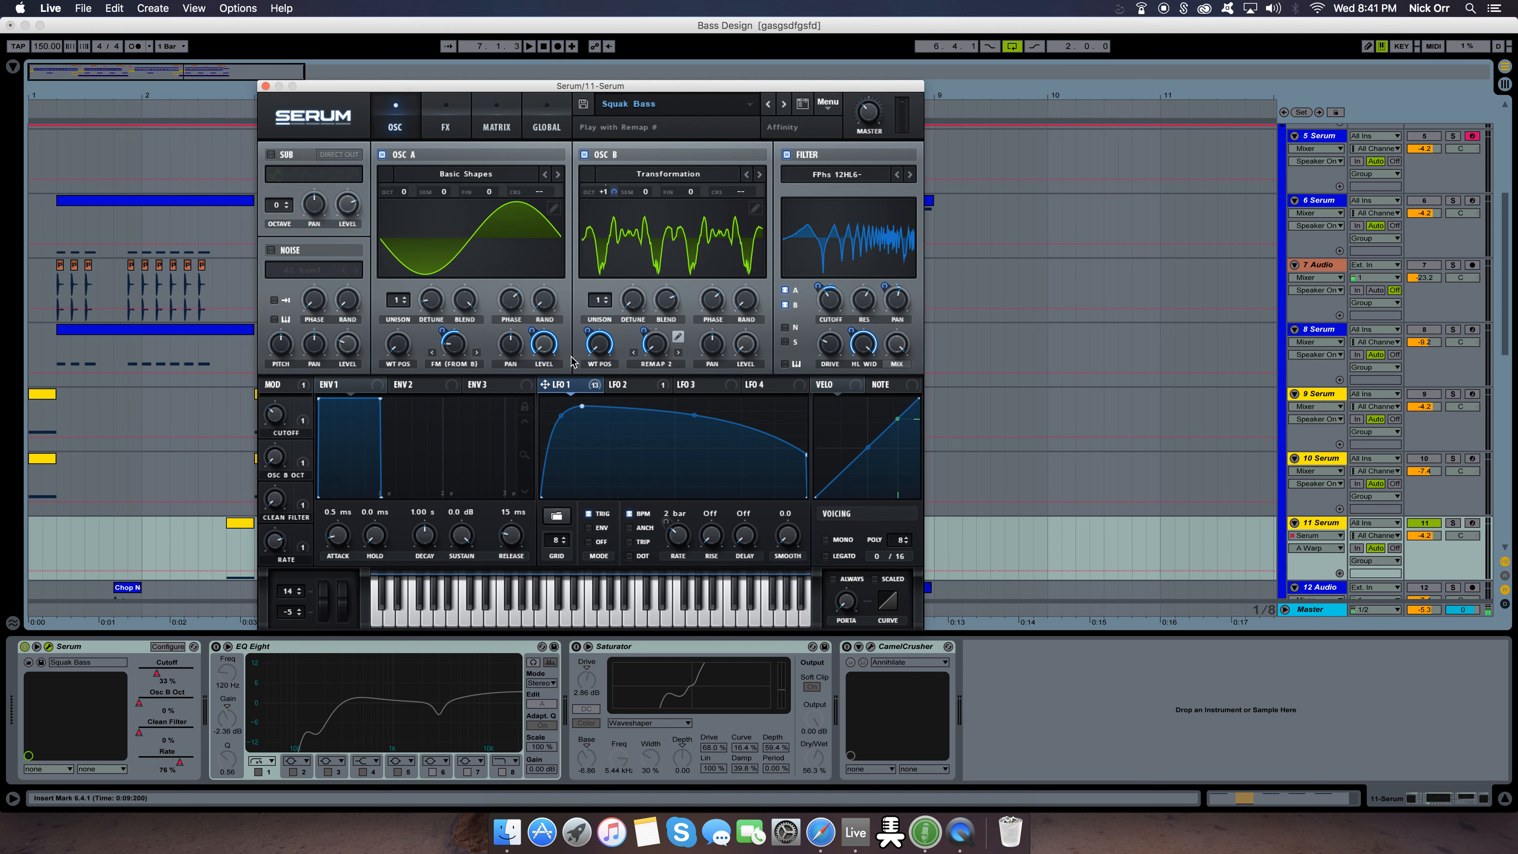
{"action": "left_click", "coordinate": [545, 344]}
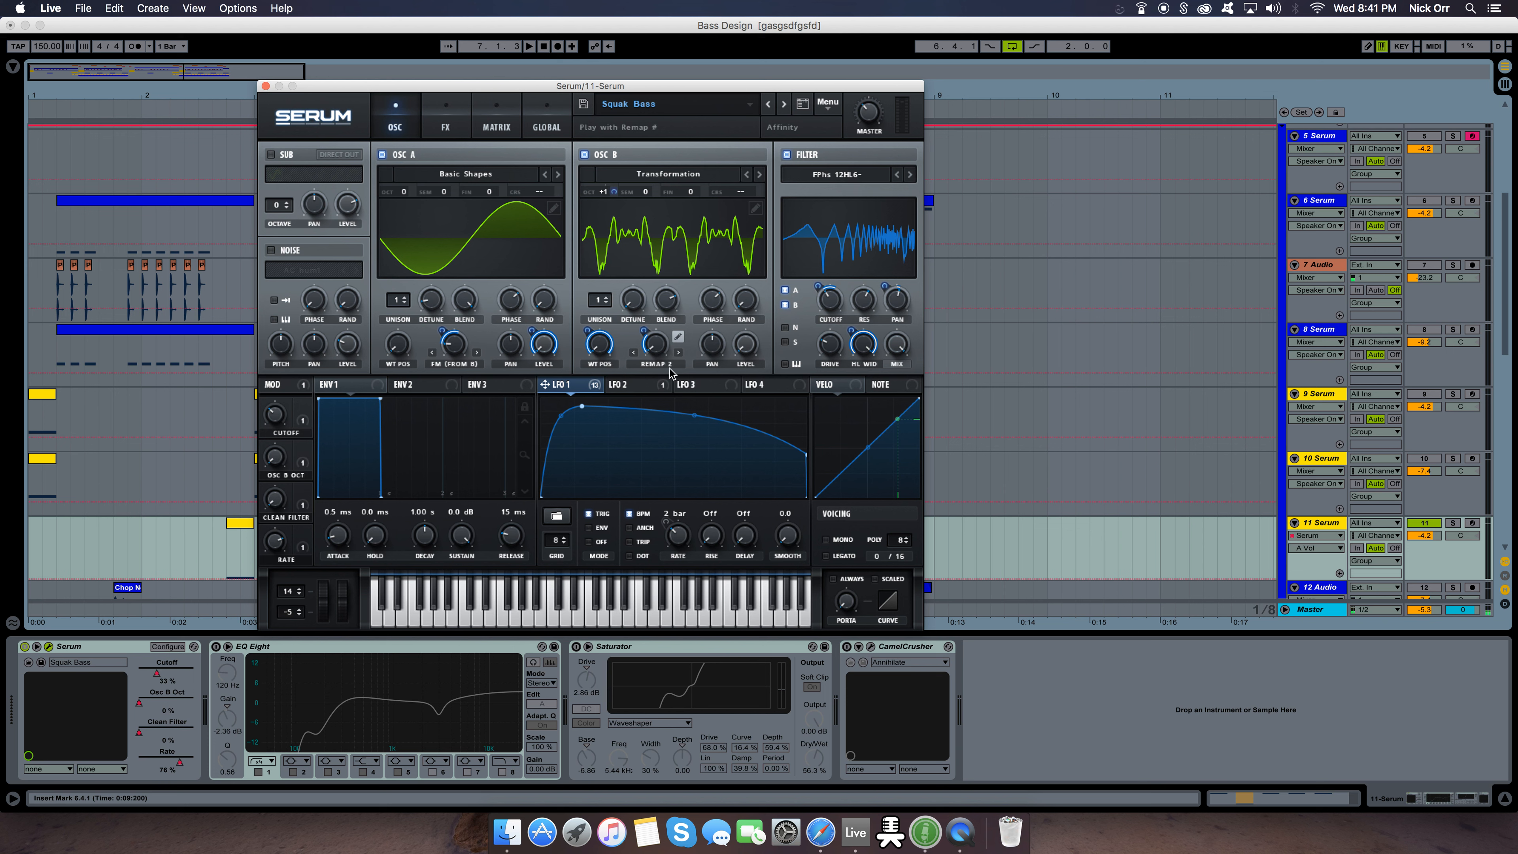
Inspect oscillator B's Remap 2 warp amount and view its remap curve in the editor
{"action": "left_click", "coordinate": [659, 348]}
{"action": "left_click", "coordinate": [653, 344]}
{"action": "left_click", "coordinate": [678, 338]}
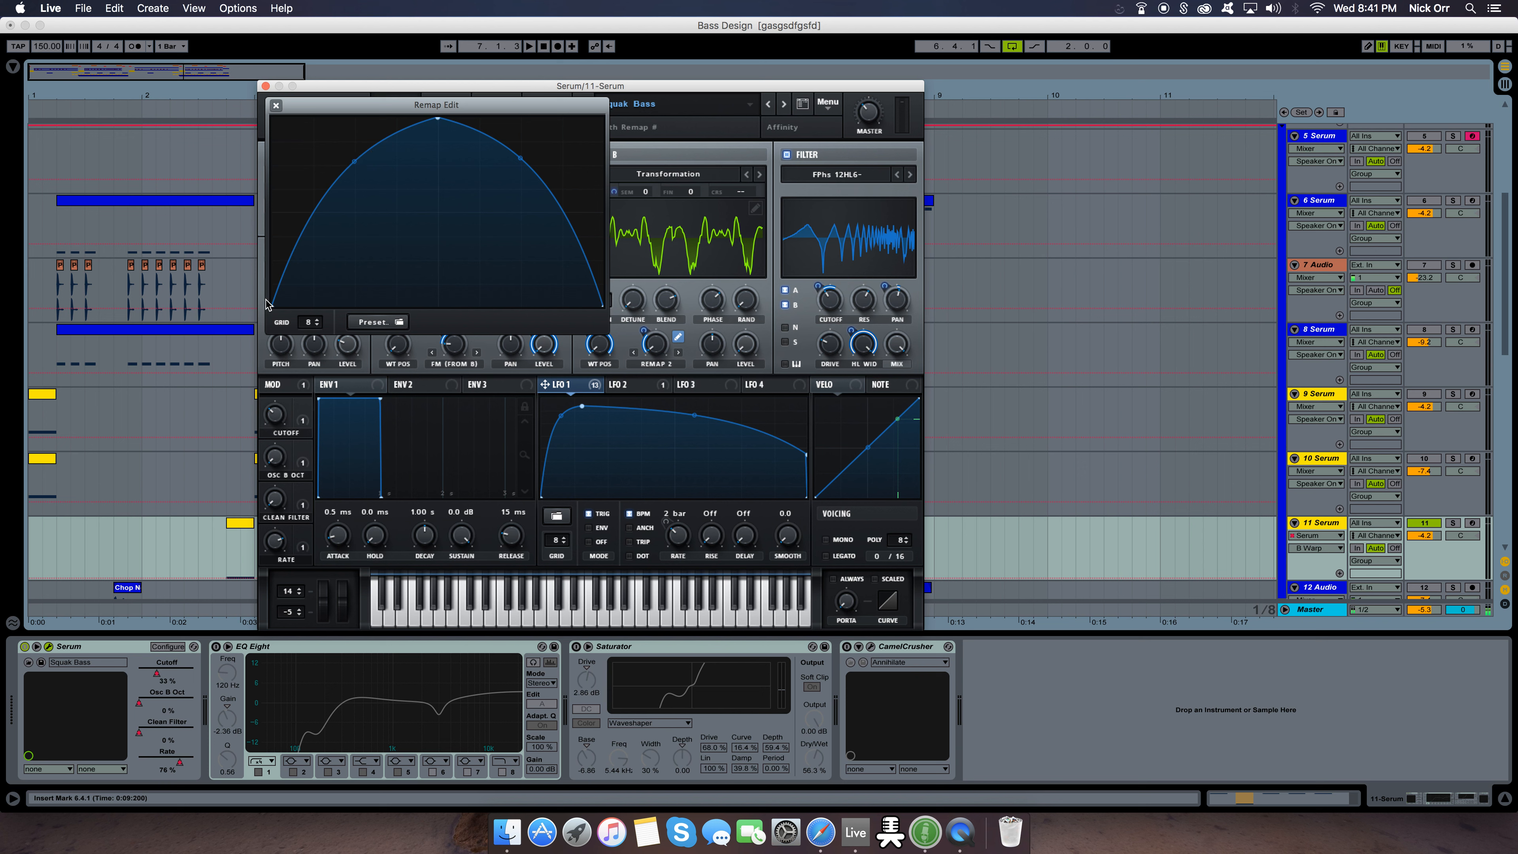
{"action": "left_click", "coordinate": [276, 107]}
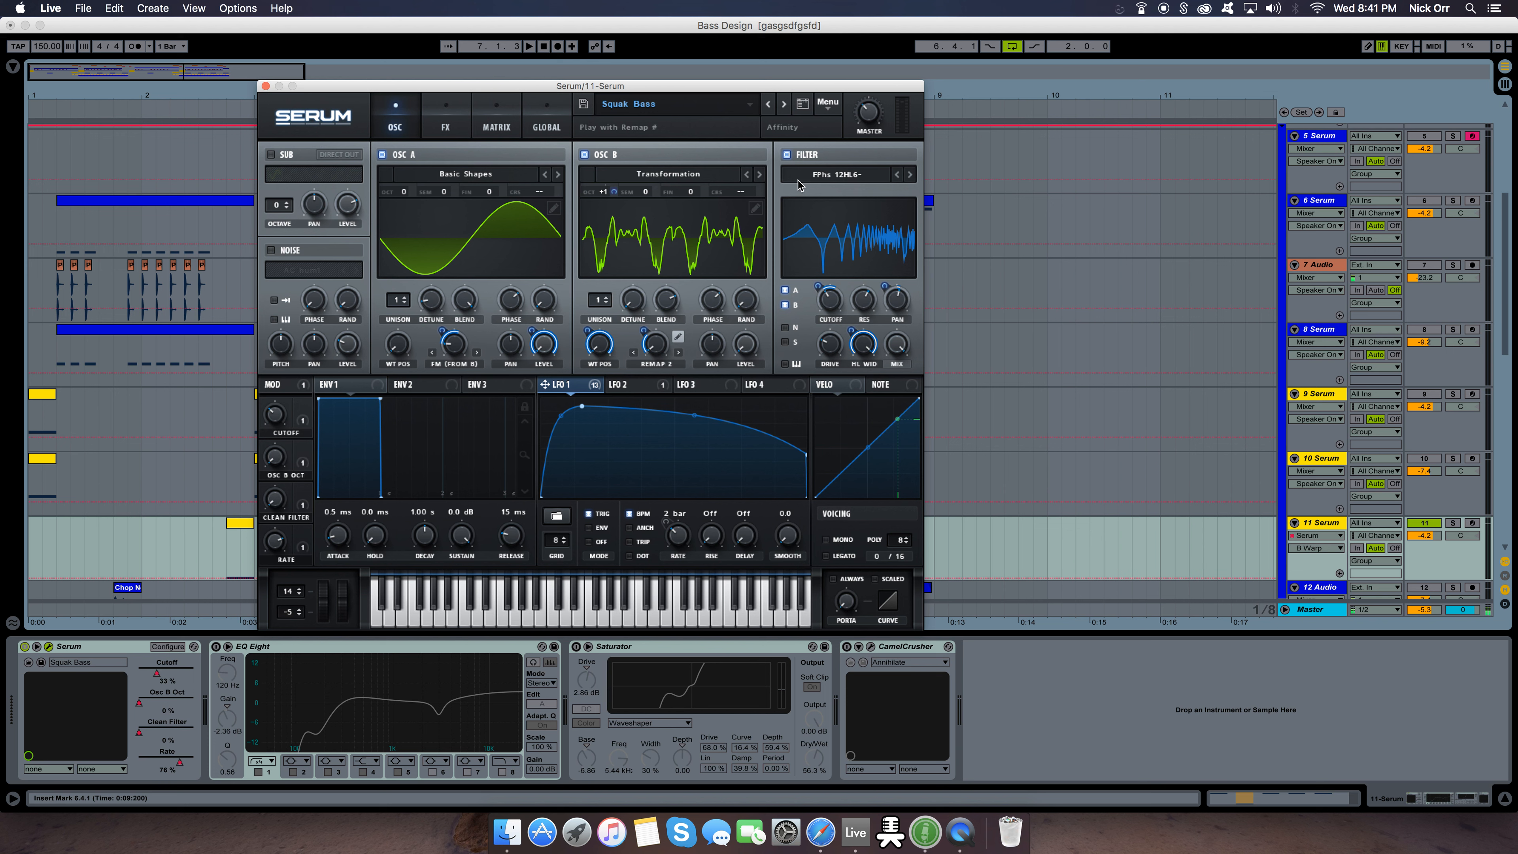
View the Flanges filter types available for the main filter, keeping FPhs 12HL- selected
{"action": "left_click", "coordinate": [831, 185]}
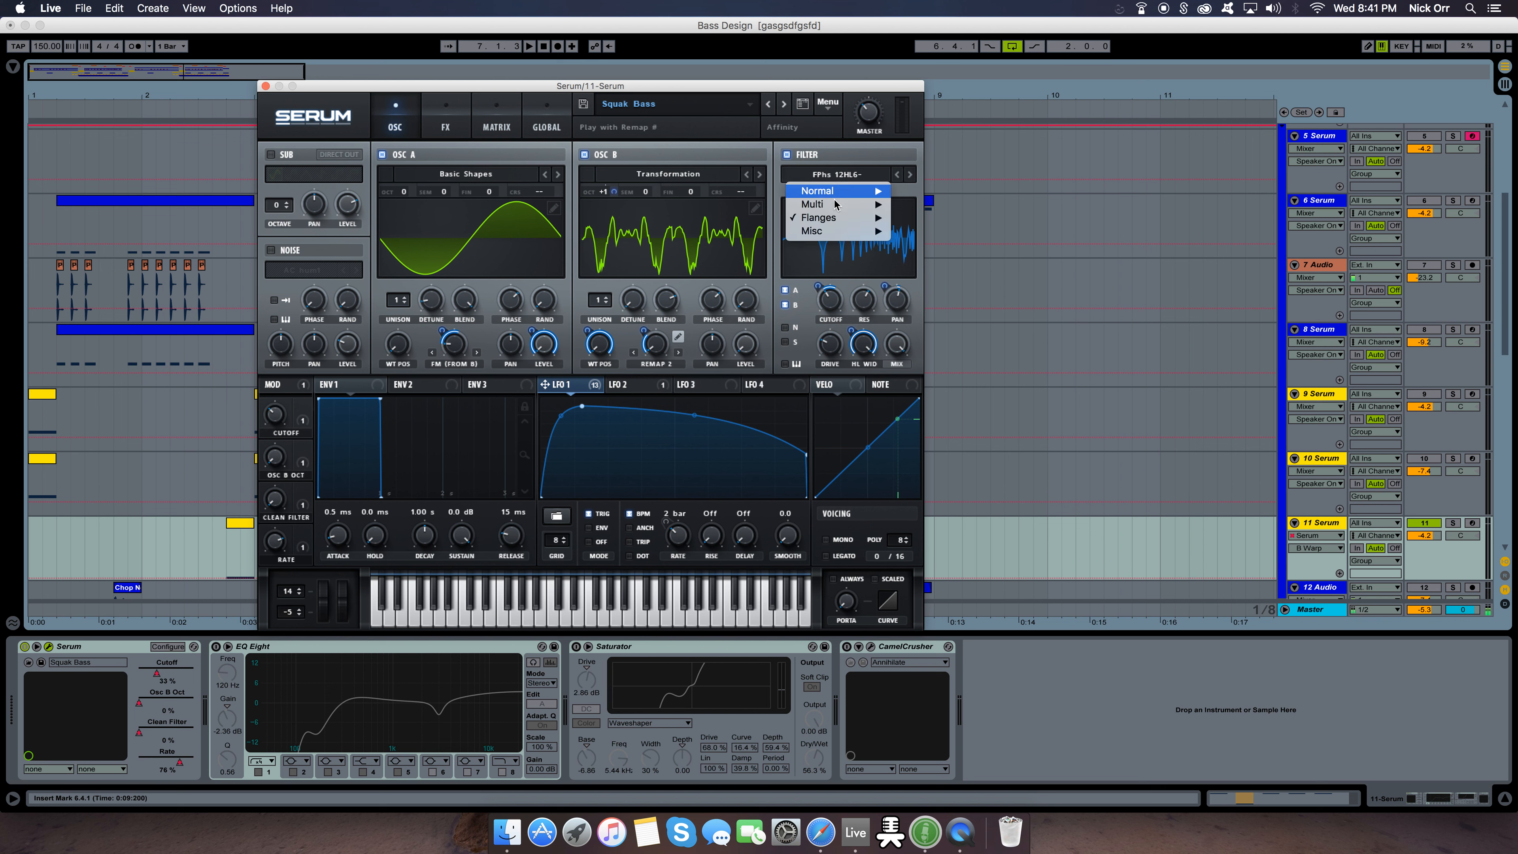
{"action": "mouse_move", "coordinate": [831, 225]}
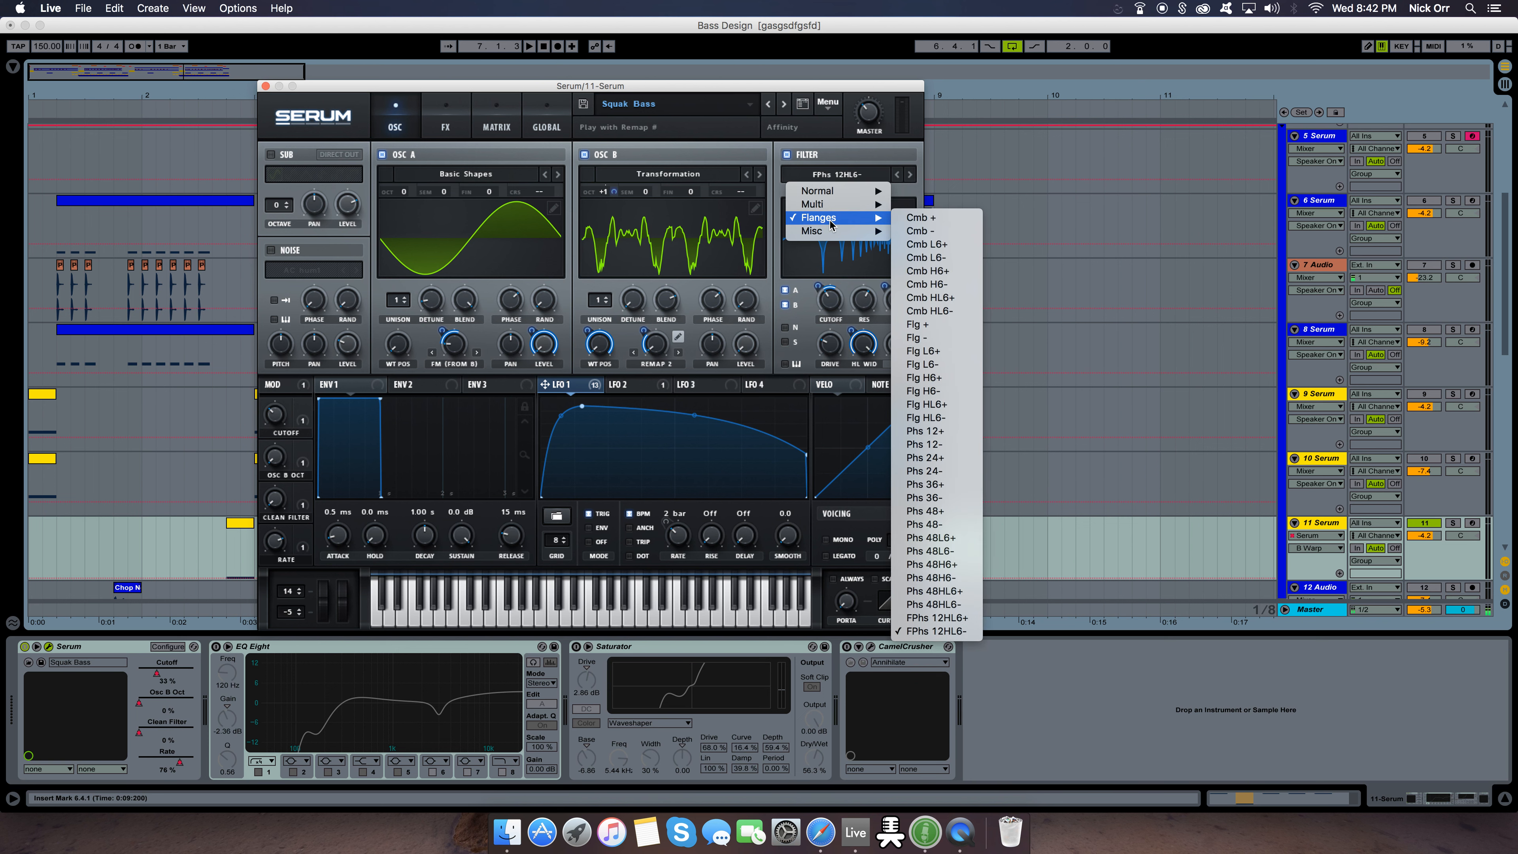
{"action": "left_click", "coordinate": [837, 185]}
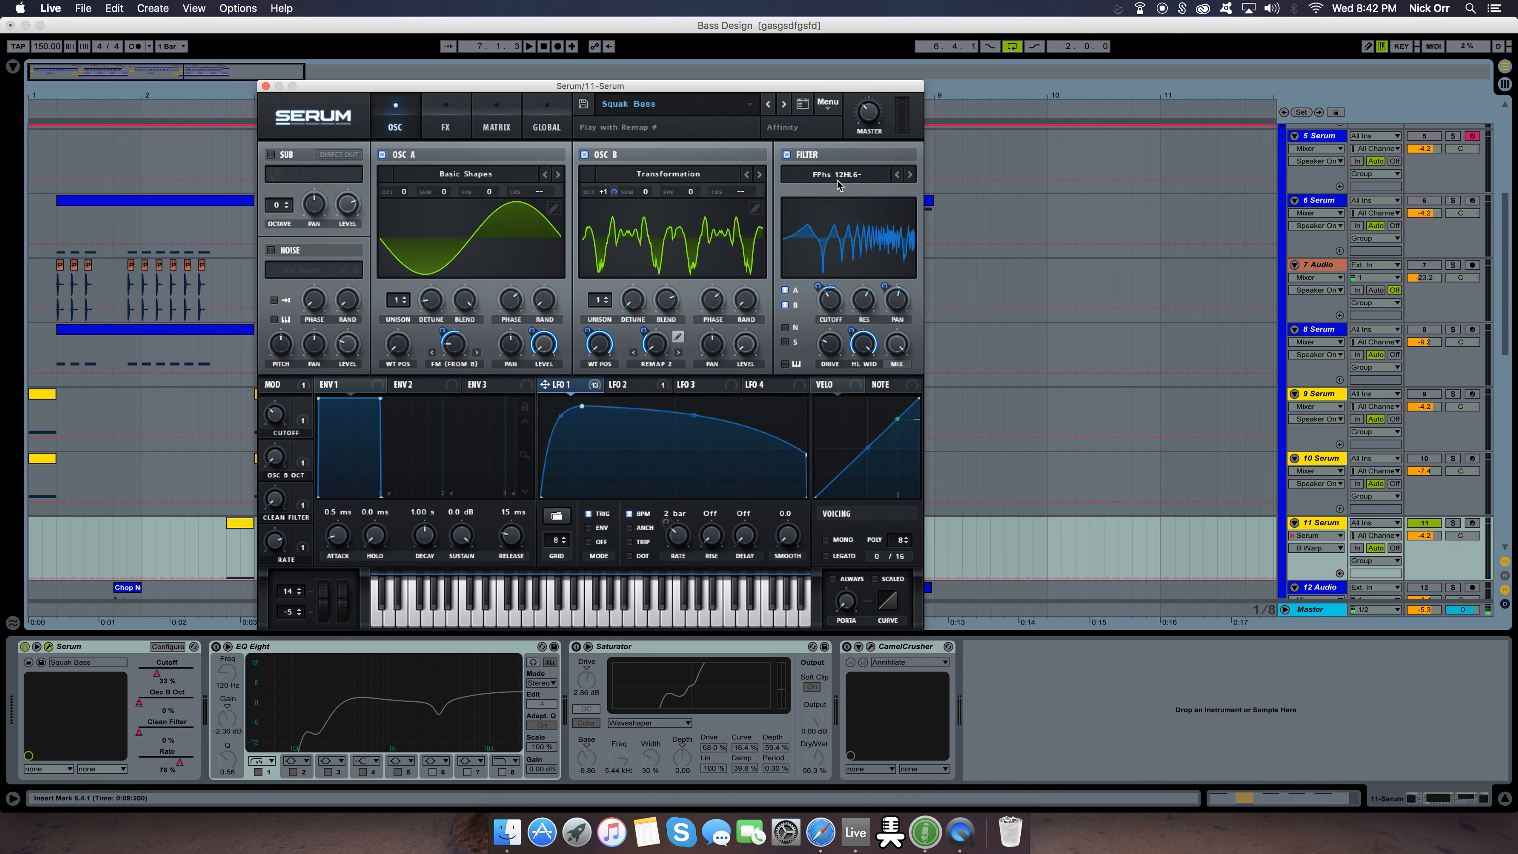
Inspect the main filter's Cutoff, Res, Pan, Drive and HL Wid settings, including the LFO 1 amounts on Cutoff and Pan
{"action": "left_click", "coordinate": [835, 301]}
{"action": "left_click", "coordinate": [819, 286]}
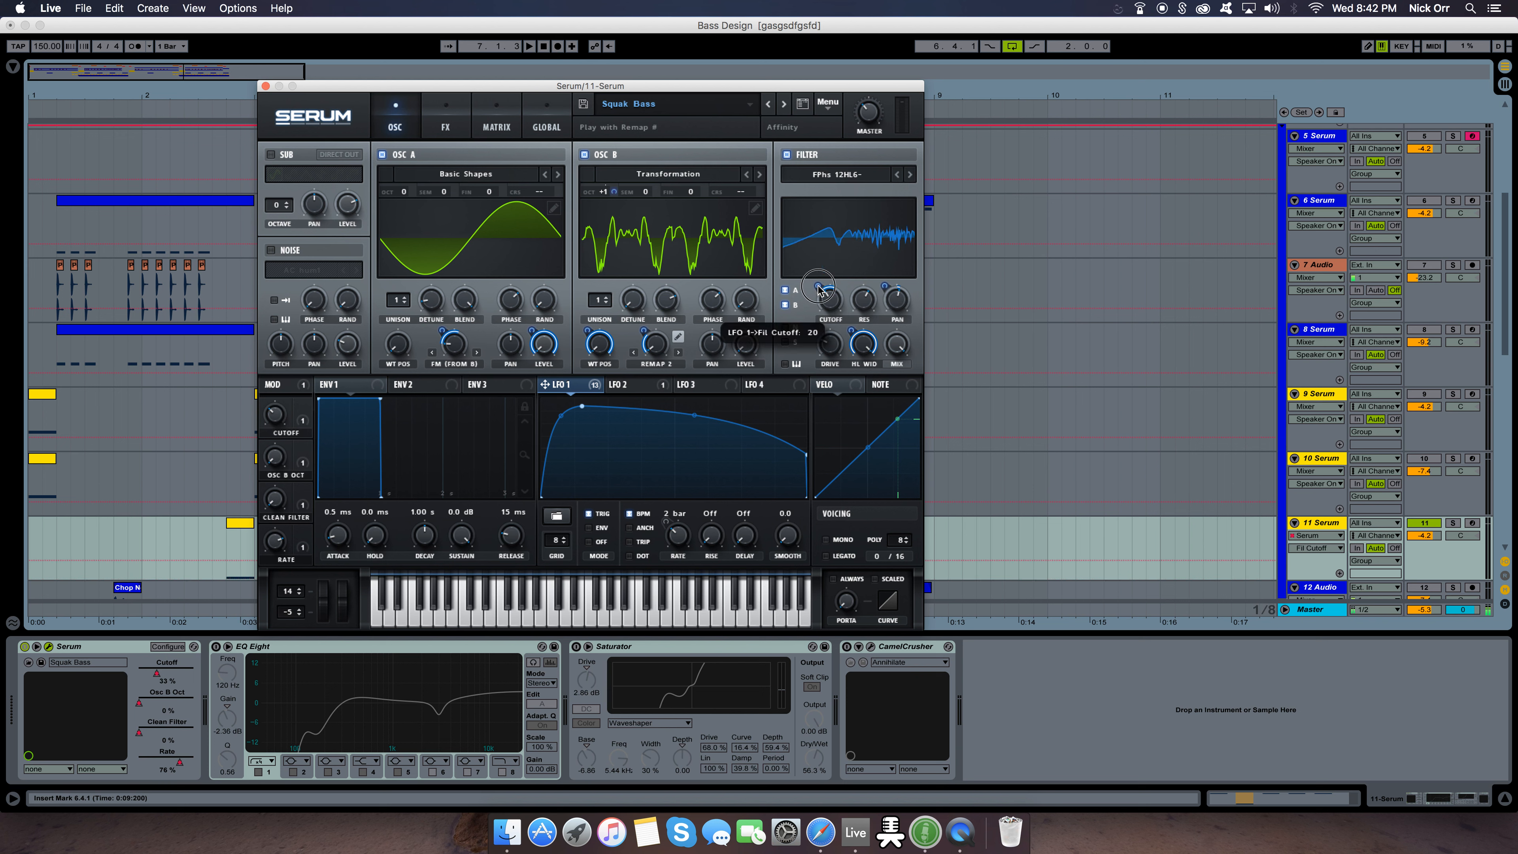
{"action": "left_click", "coordinate": [865, 303]}
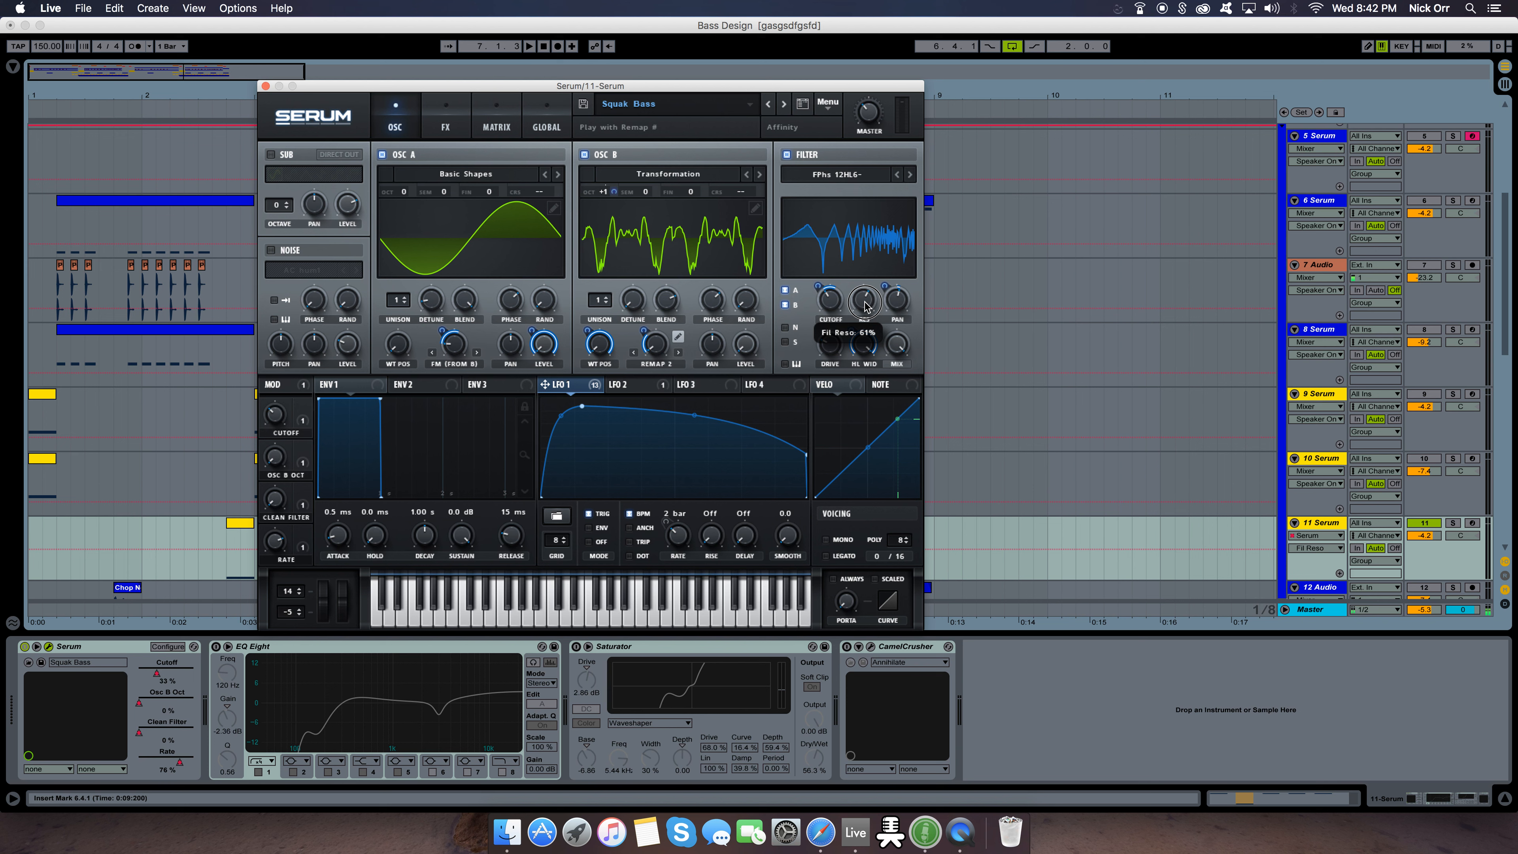
{"action": "left_click", "coordinate": [898, 305]}
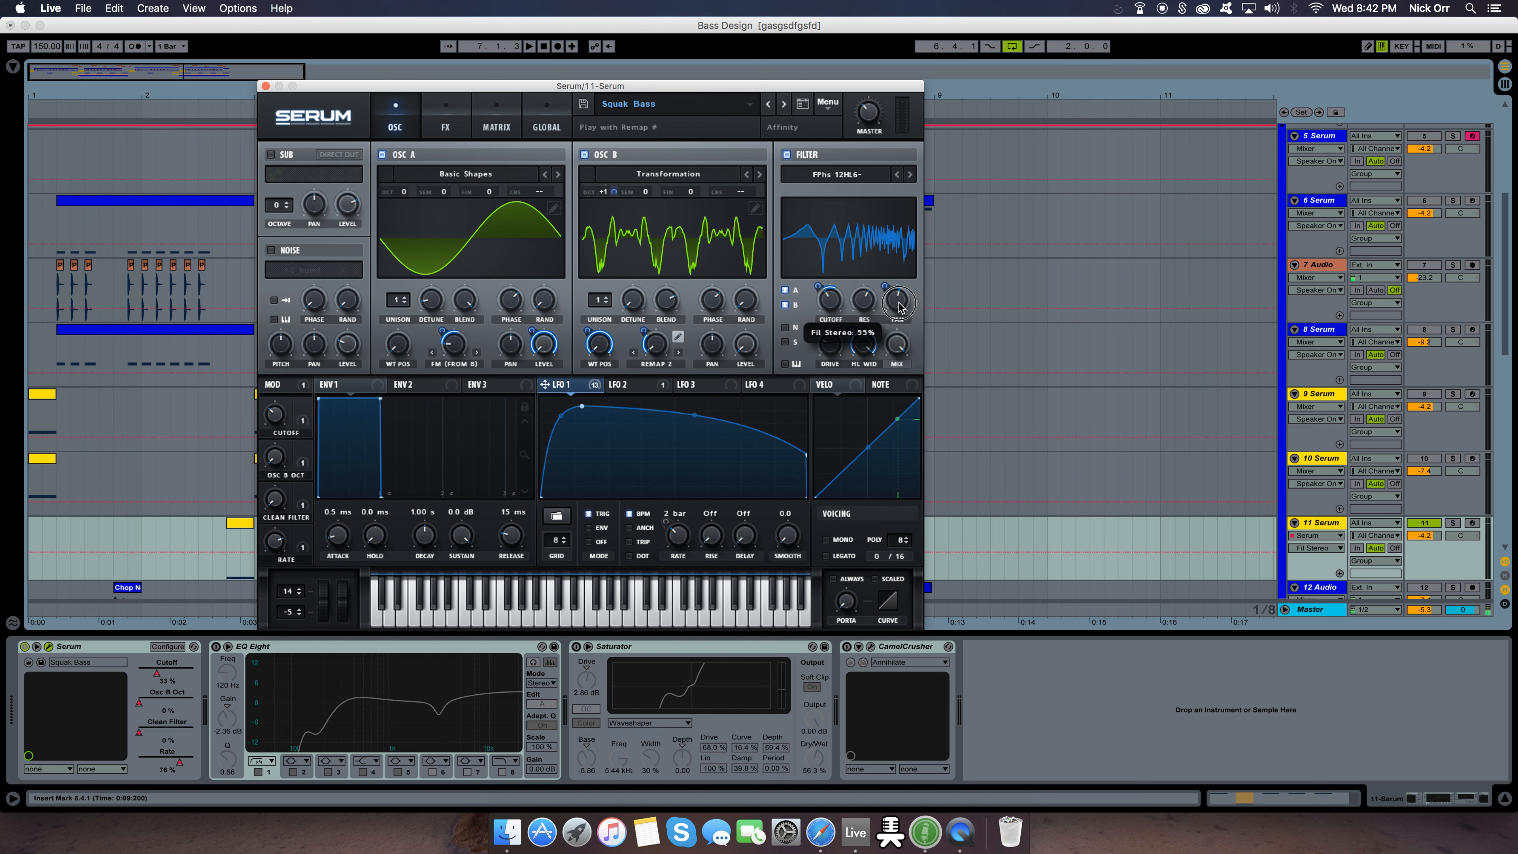
{"action": "left_click", "coordinate": [885, 288]}
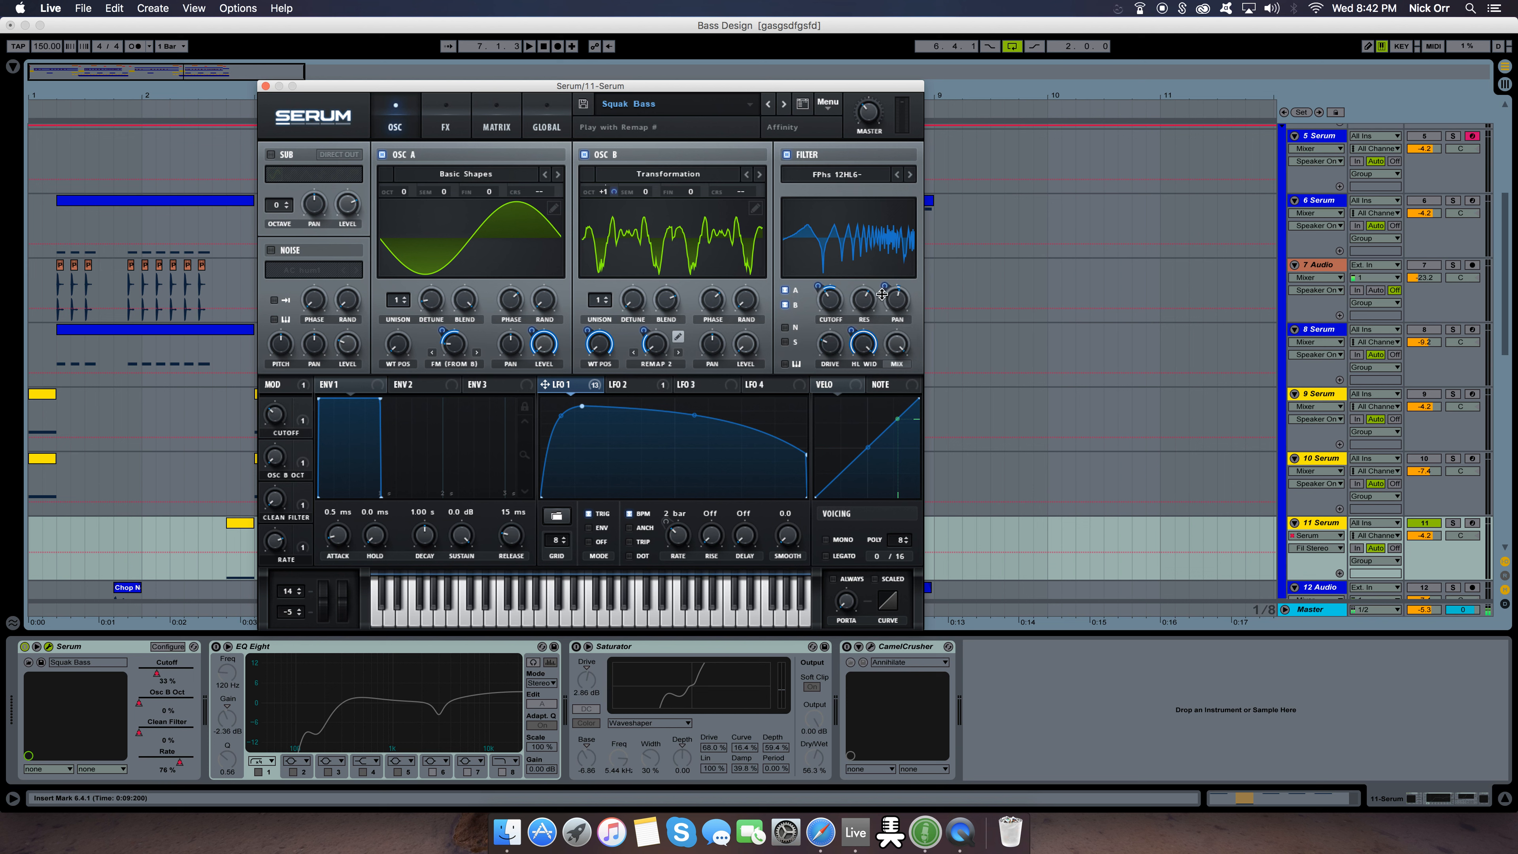
{"action": "left_click", "coordinate": [831, 347]}
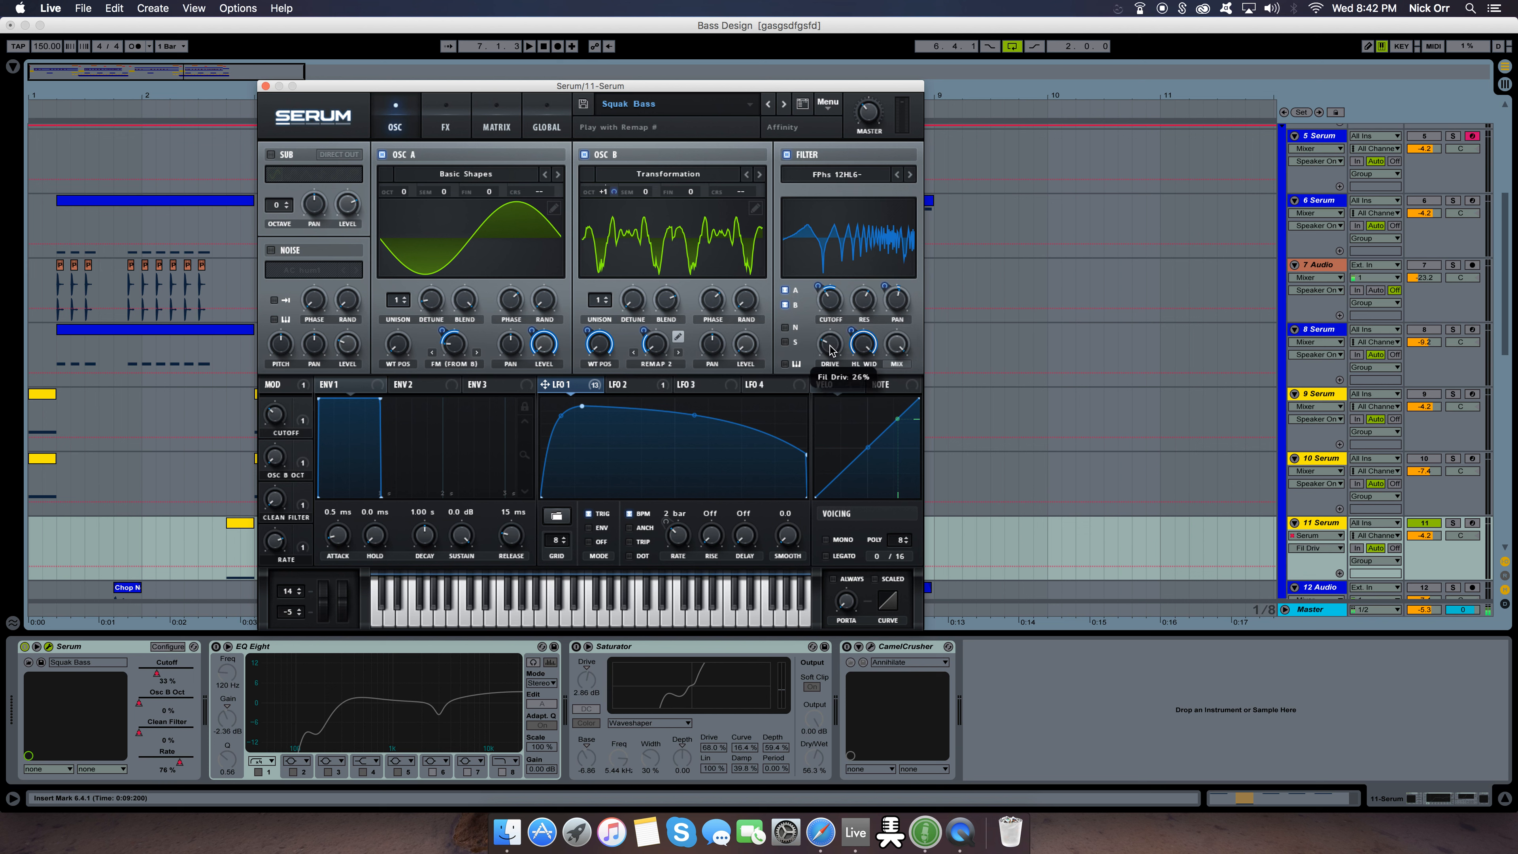
{"action": "left_click", "coordinate": [867, 350]}
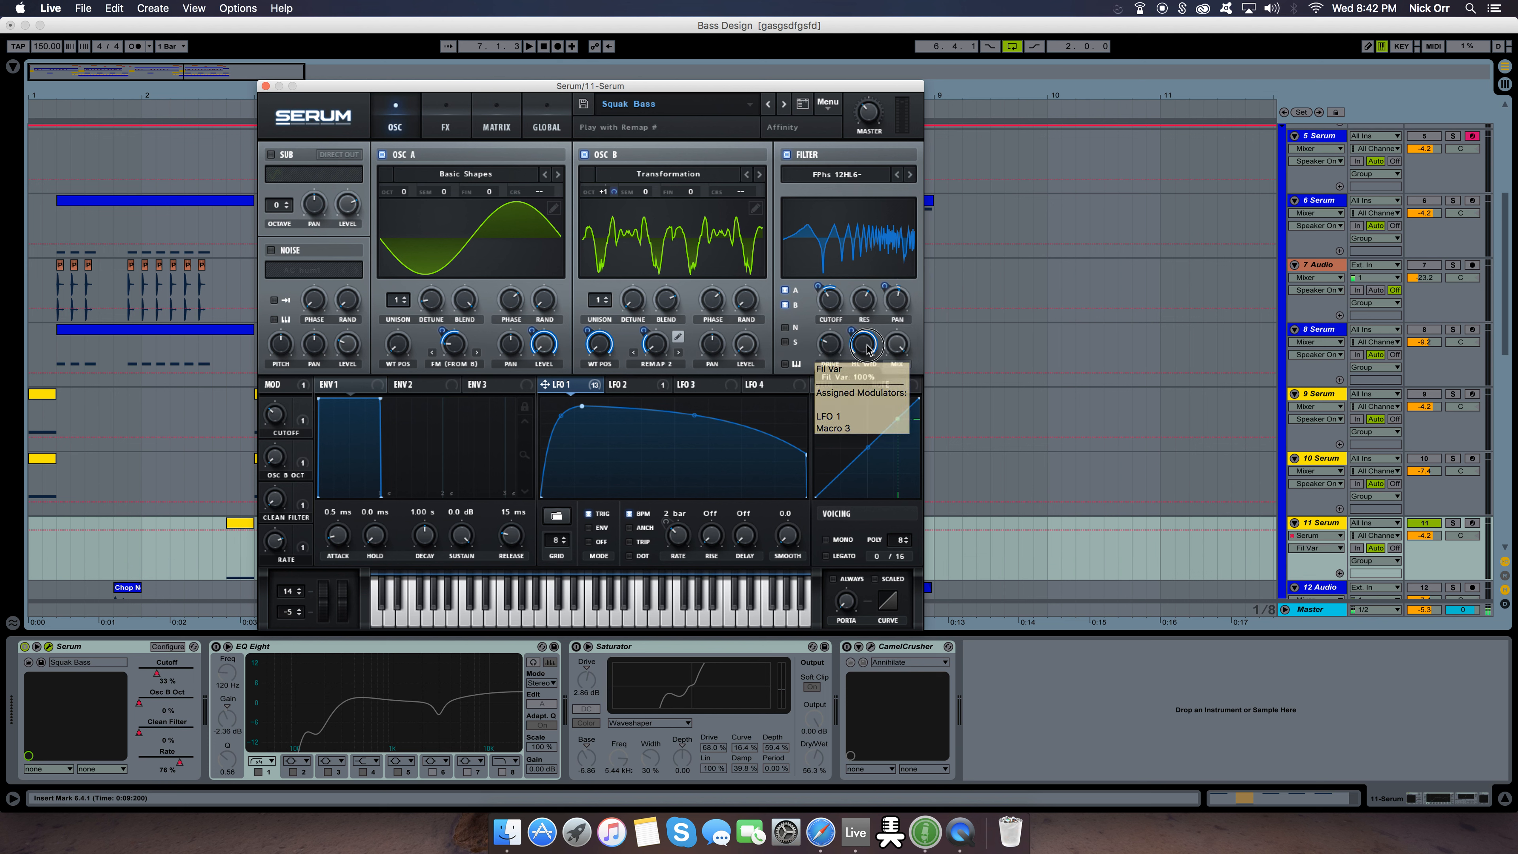
{"action": "left_click", "coordinate": [865, 342]}
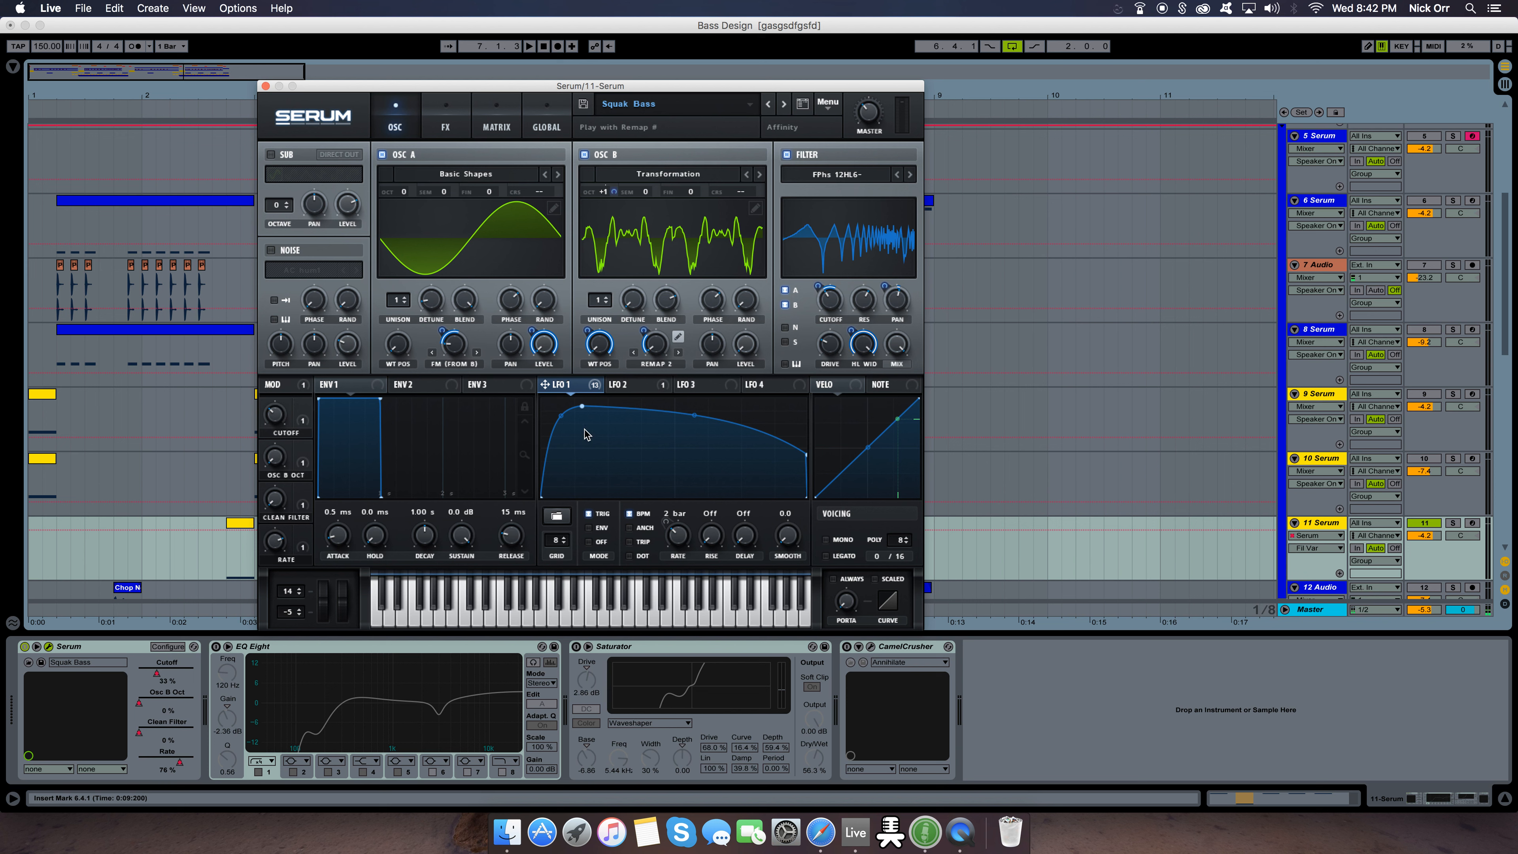
Review the synth's effects rack from the compressor down to the Hyper/Dimension module
{"action": "left_click", "coordinate": [449, 124]}
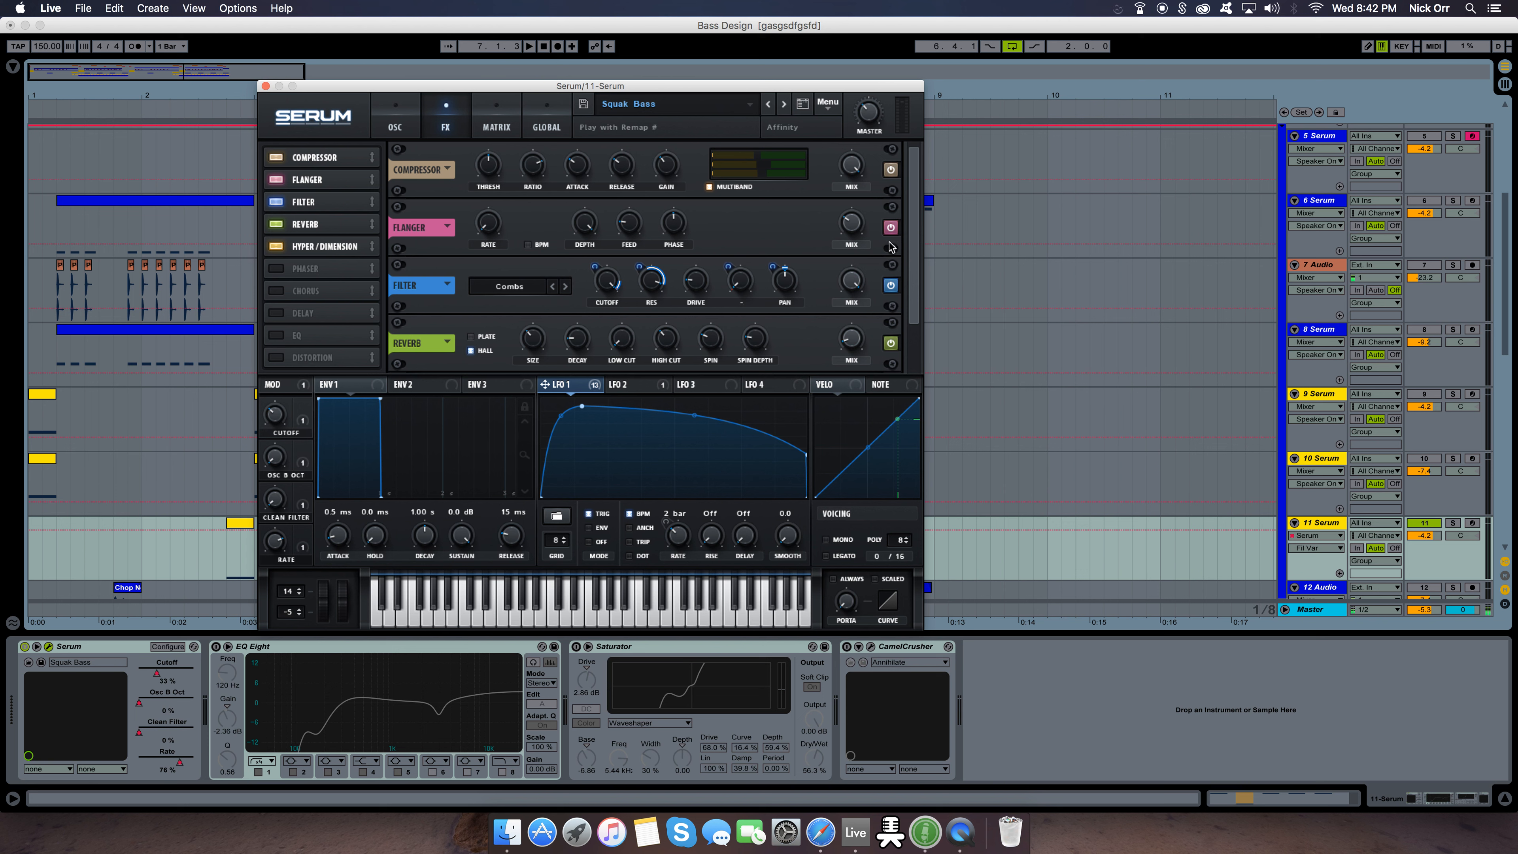
{"action": "left_click_drag", "start_coordinate": [913, 213], "coordinate": [912, 205]}
{"action": "scroll", "coordinate": [918, 284], "scroll_direction": "down", "scroll_amount": 2}
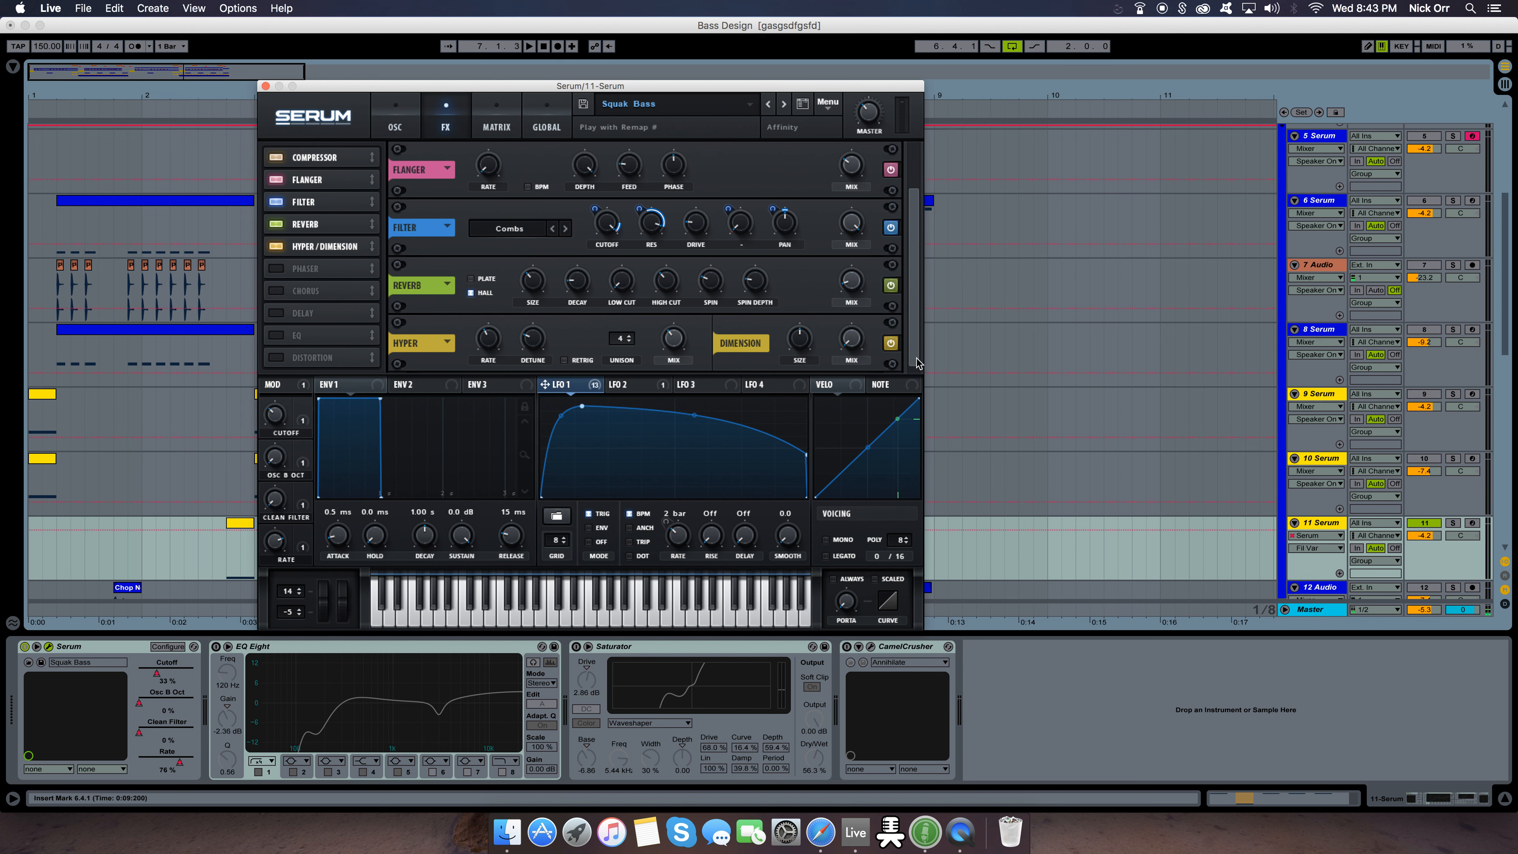
{"action": "scroll", "coordinate": [917, 358], "scroll_direction": "up", "scroll_amount": 2}
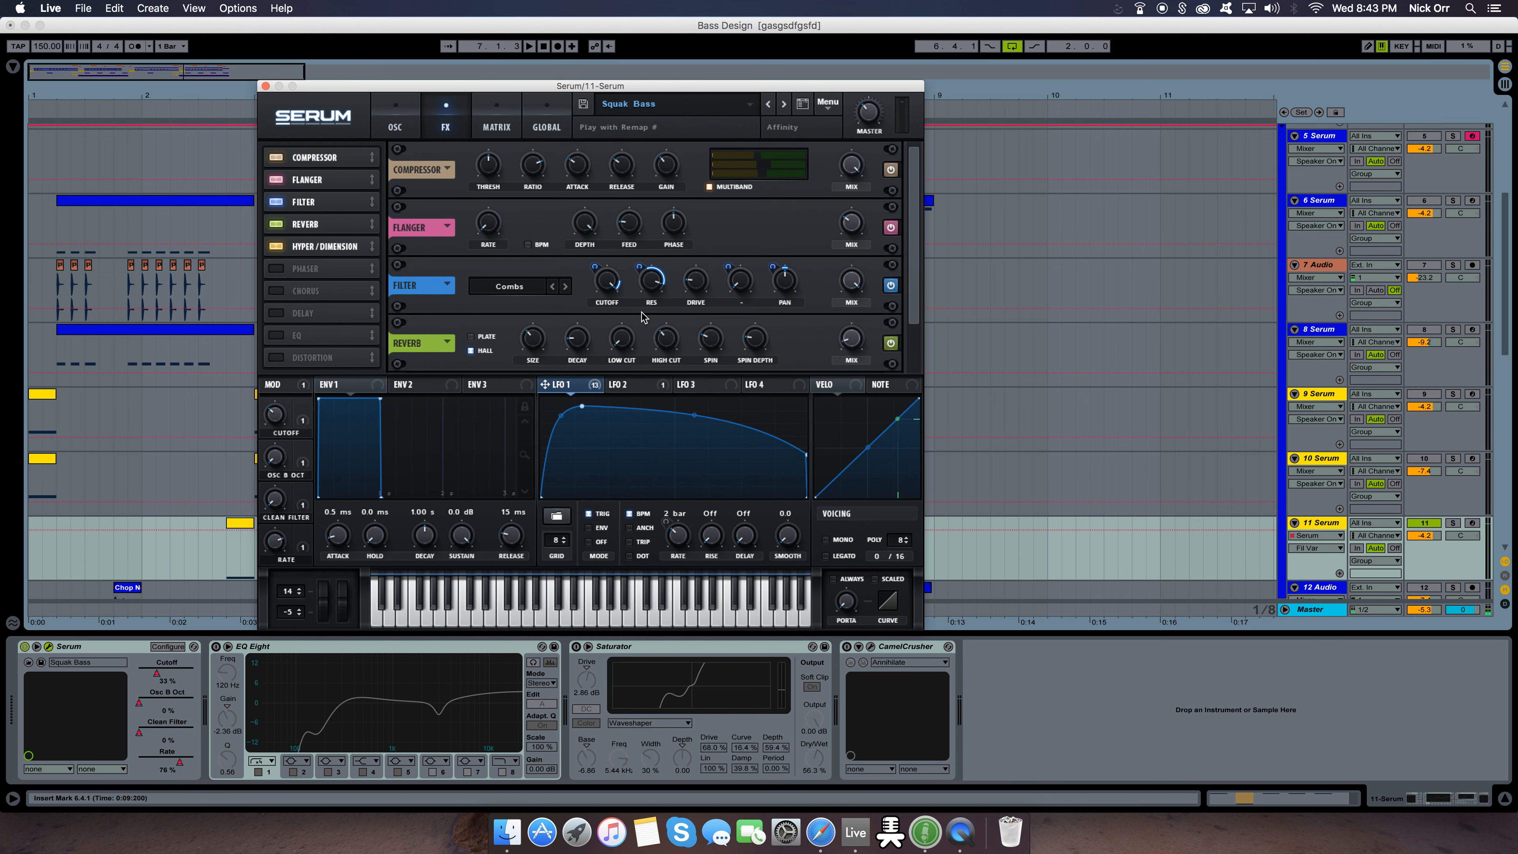
View the Misc filter types available for the effects filter, keeping Combs selected
{"action": "left_click", "coordinate": [512, 290]}
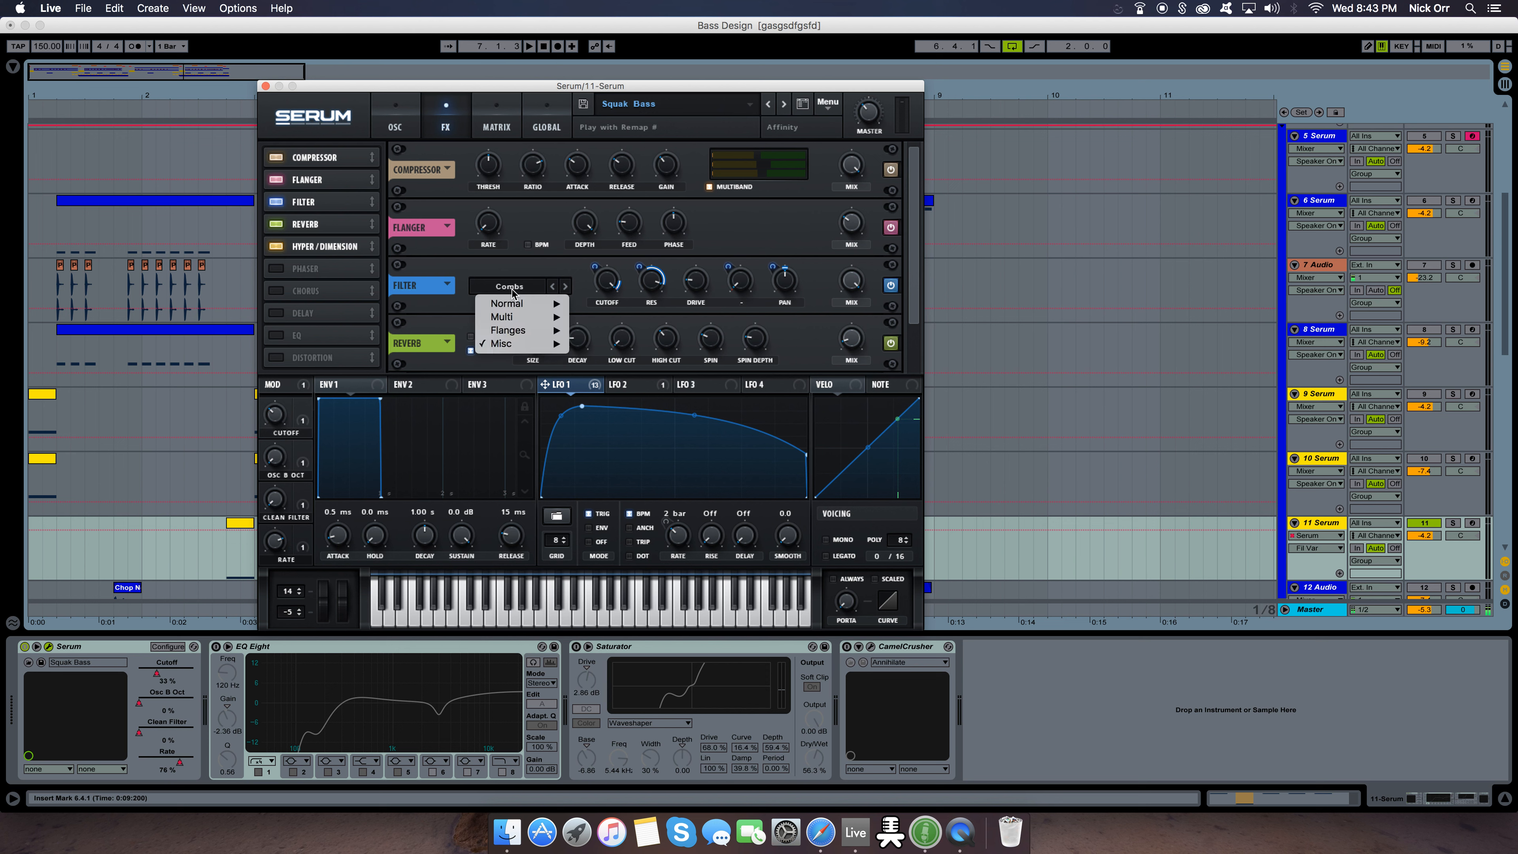
{"action": "mouse_move", "coordinate": [517, 350]}
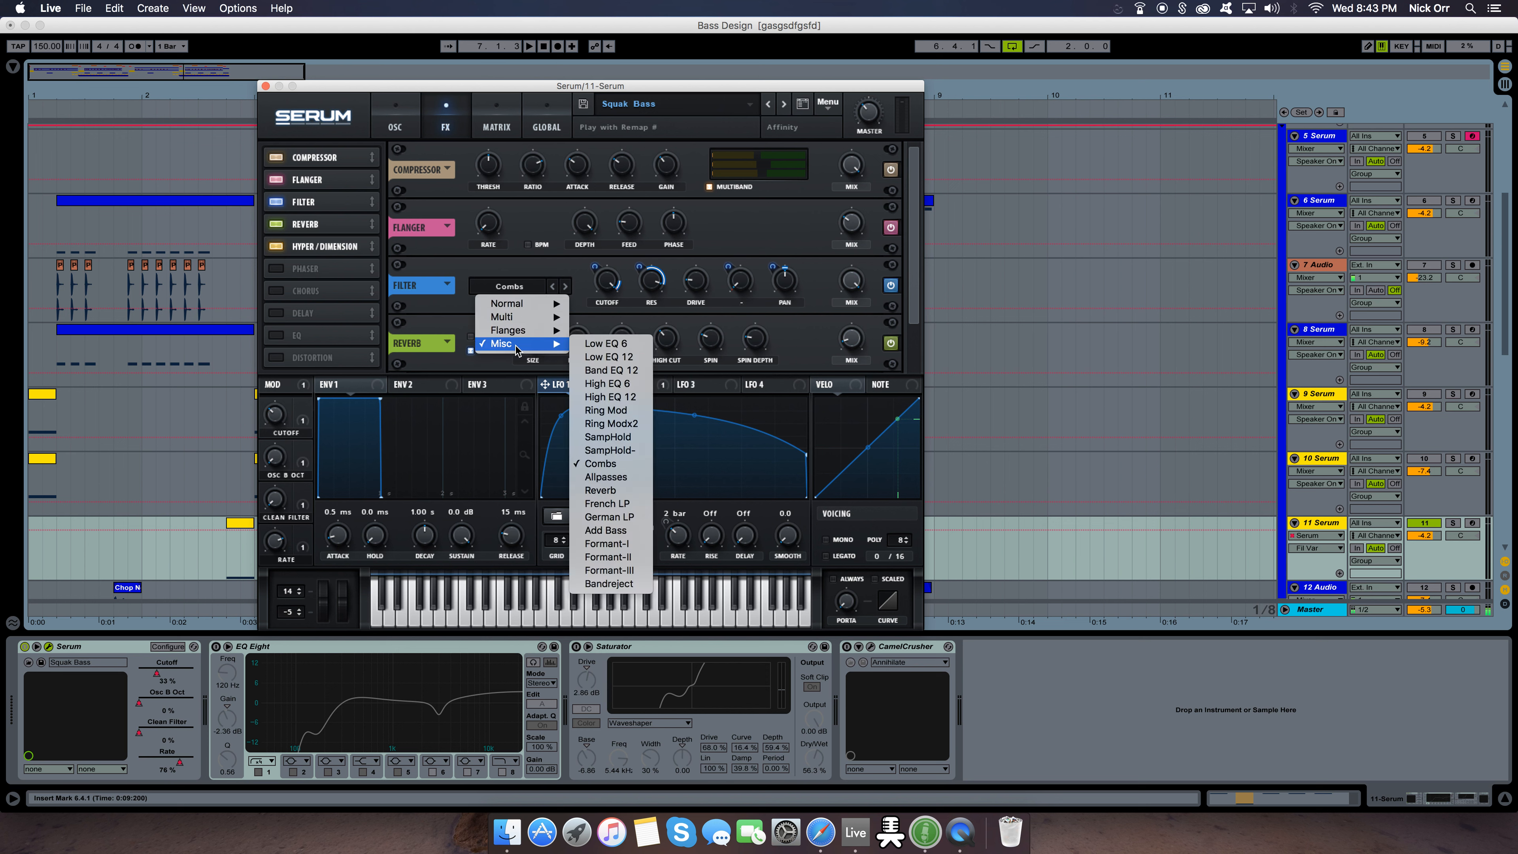
{"action": "left_click", "coordinate": [546, 268]}
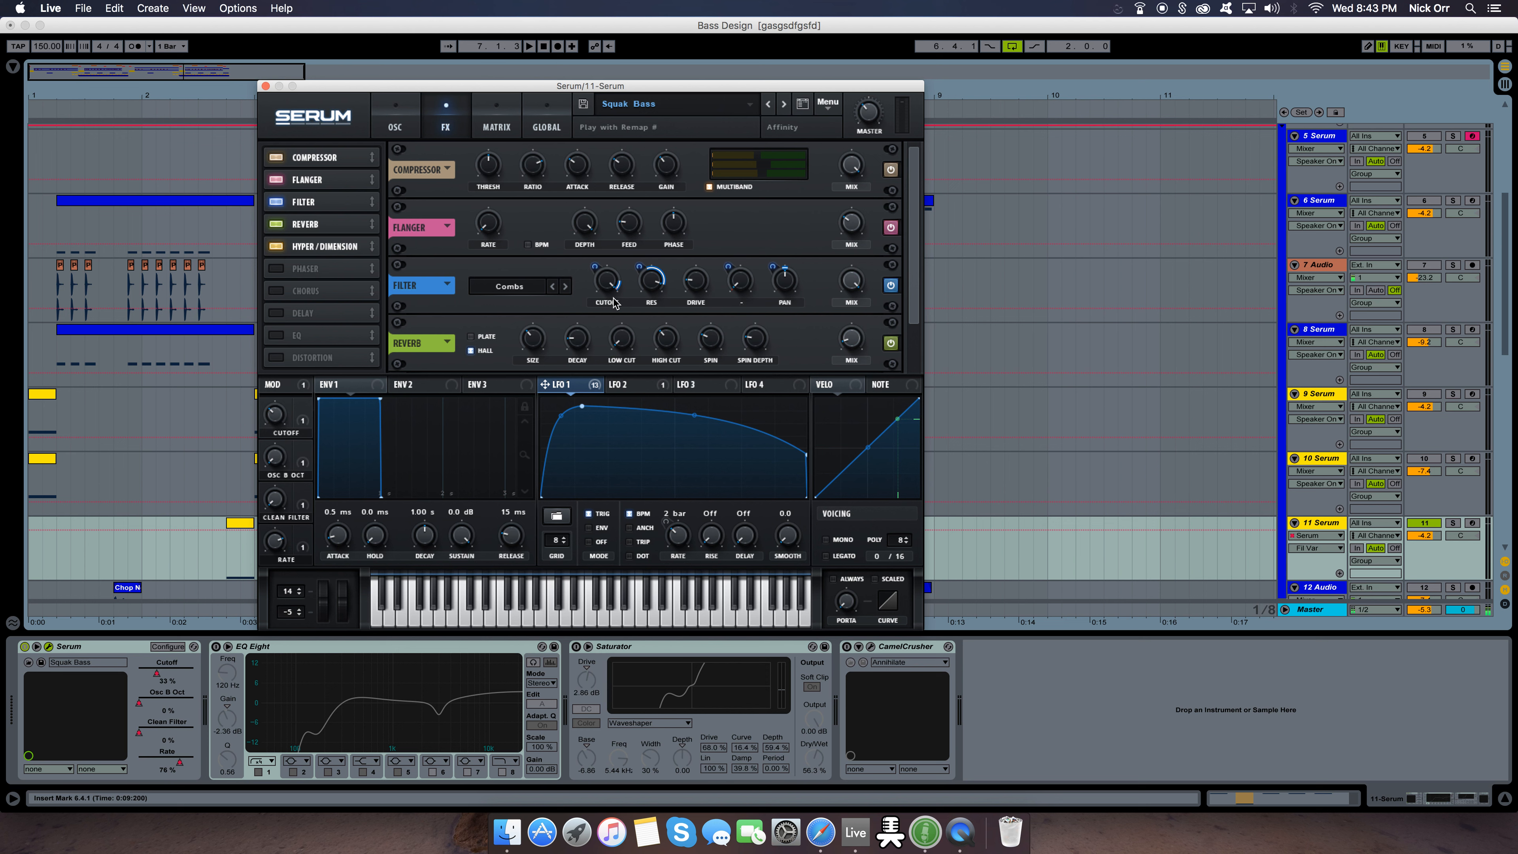
Inspect the Combs effects filter's Cutoff and the LFO 1 modulation amounts on its Cutoff and Res
{"action": "left_click_drag", "start_coordinate": [620, 311], "coordinate": [624, 287]}
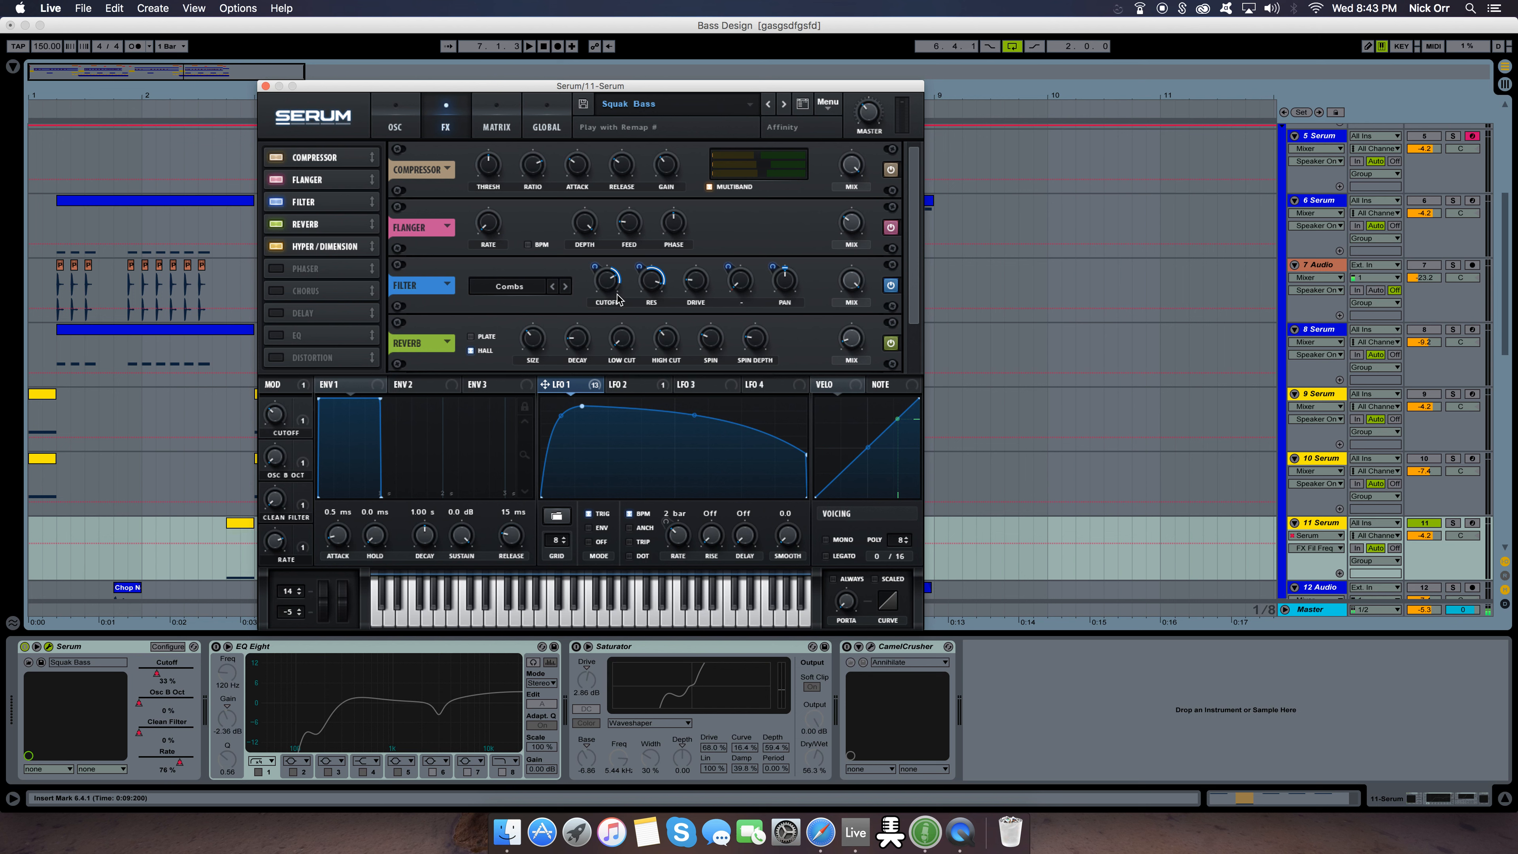
{"action": "left_click_drag", "start_coordinate": [616, 280], "coordinate": [625, 293]}
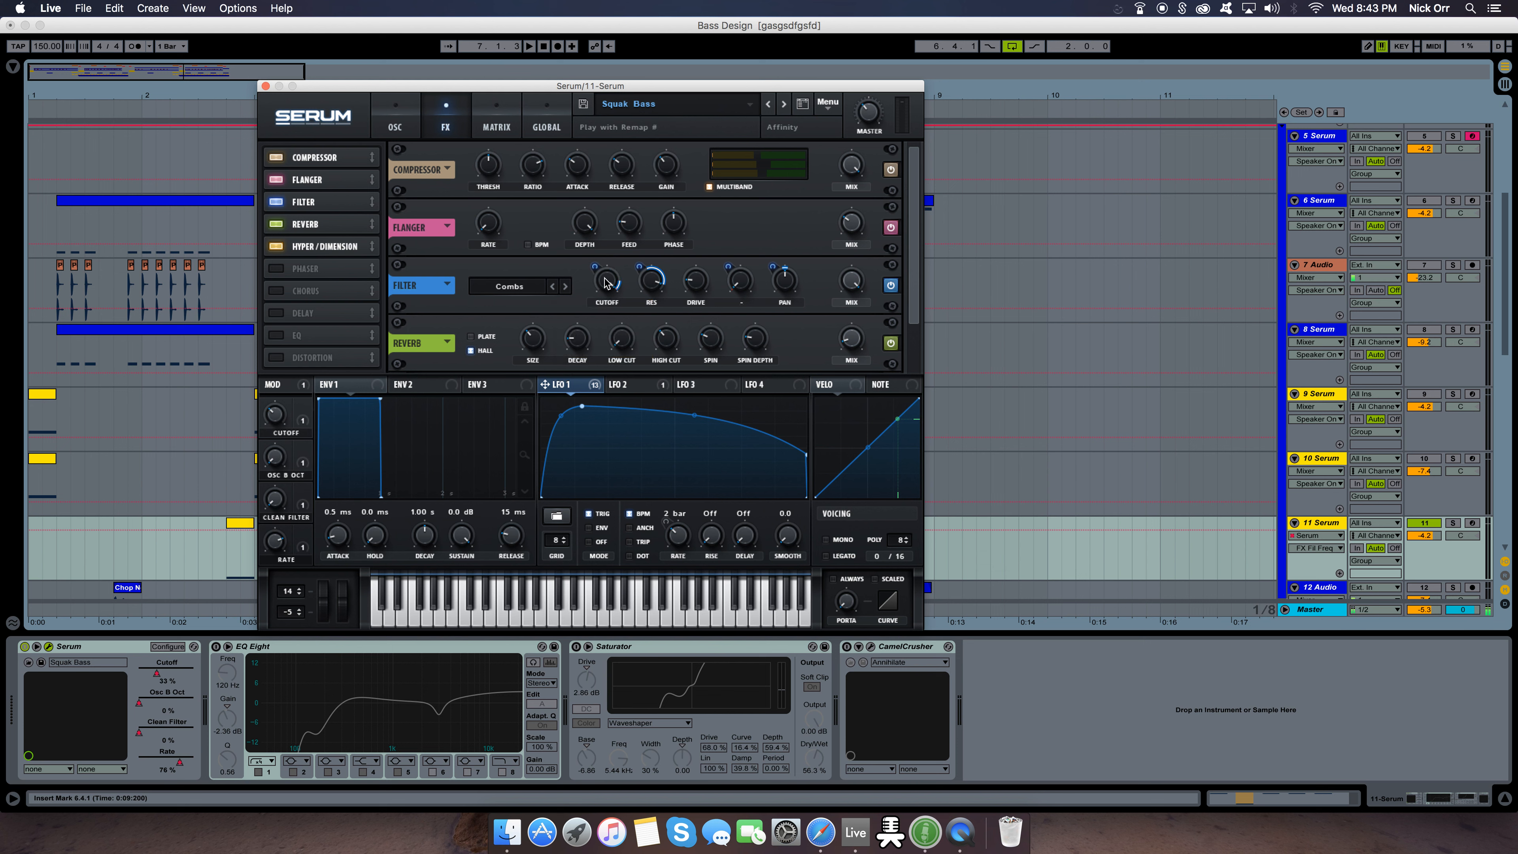
{"action": "left_click", "coordinate": [595, 271]}
{"action": "left_click", "coordinate": [639, 268]}
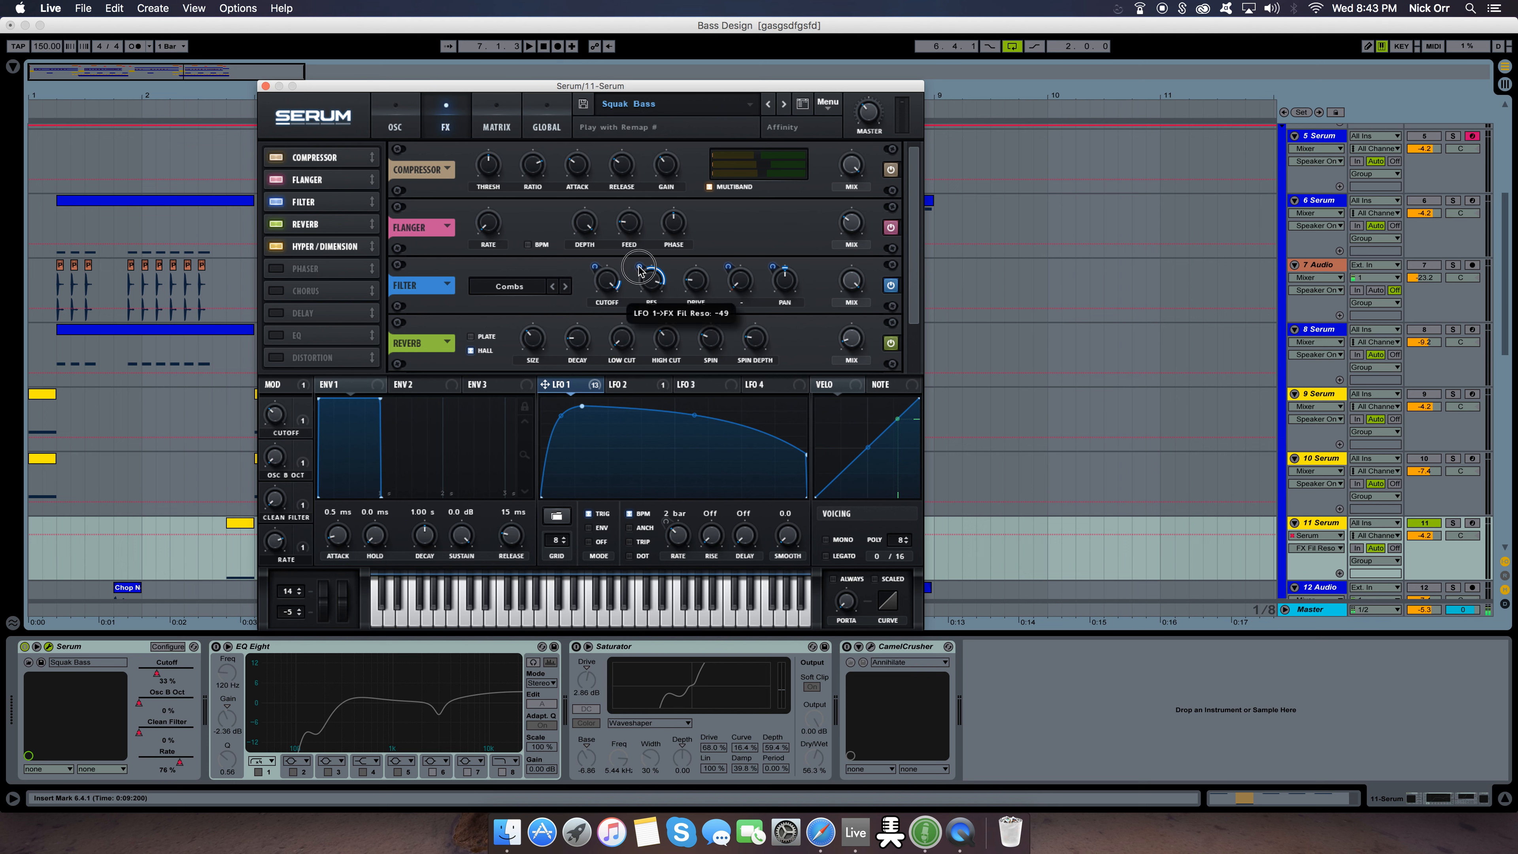
Inspect the Combs effects filter's Drive and variation amounts
{"action": "left_click", "coordinate": [700, 283]}
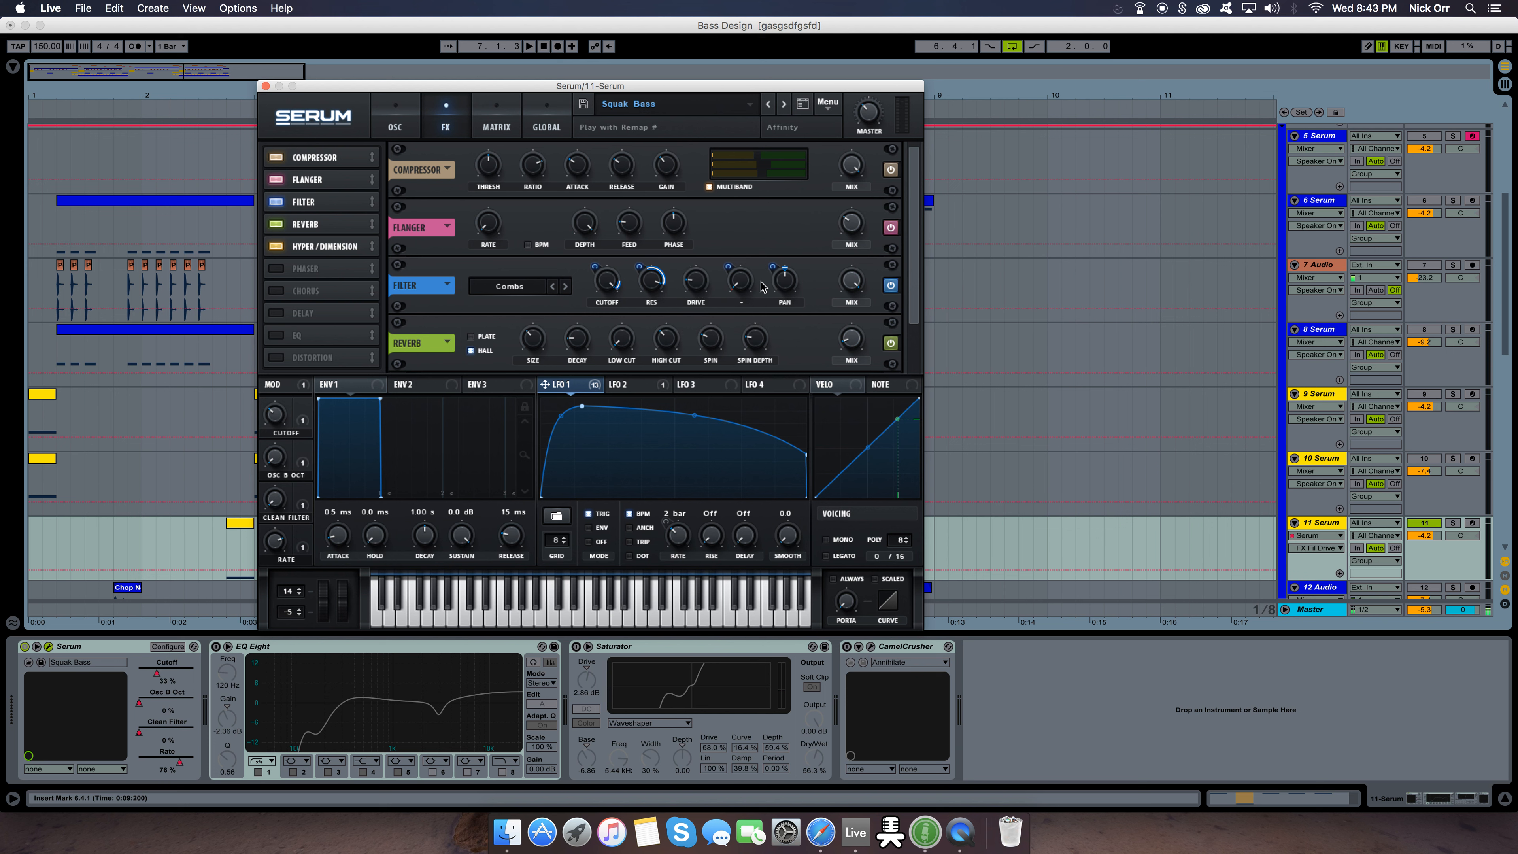
{"action": "left_click", "coordinate": [747, 282]}
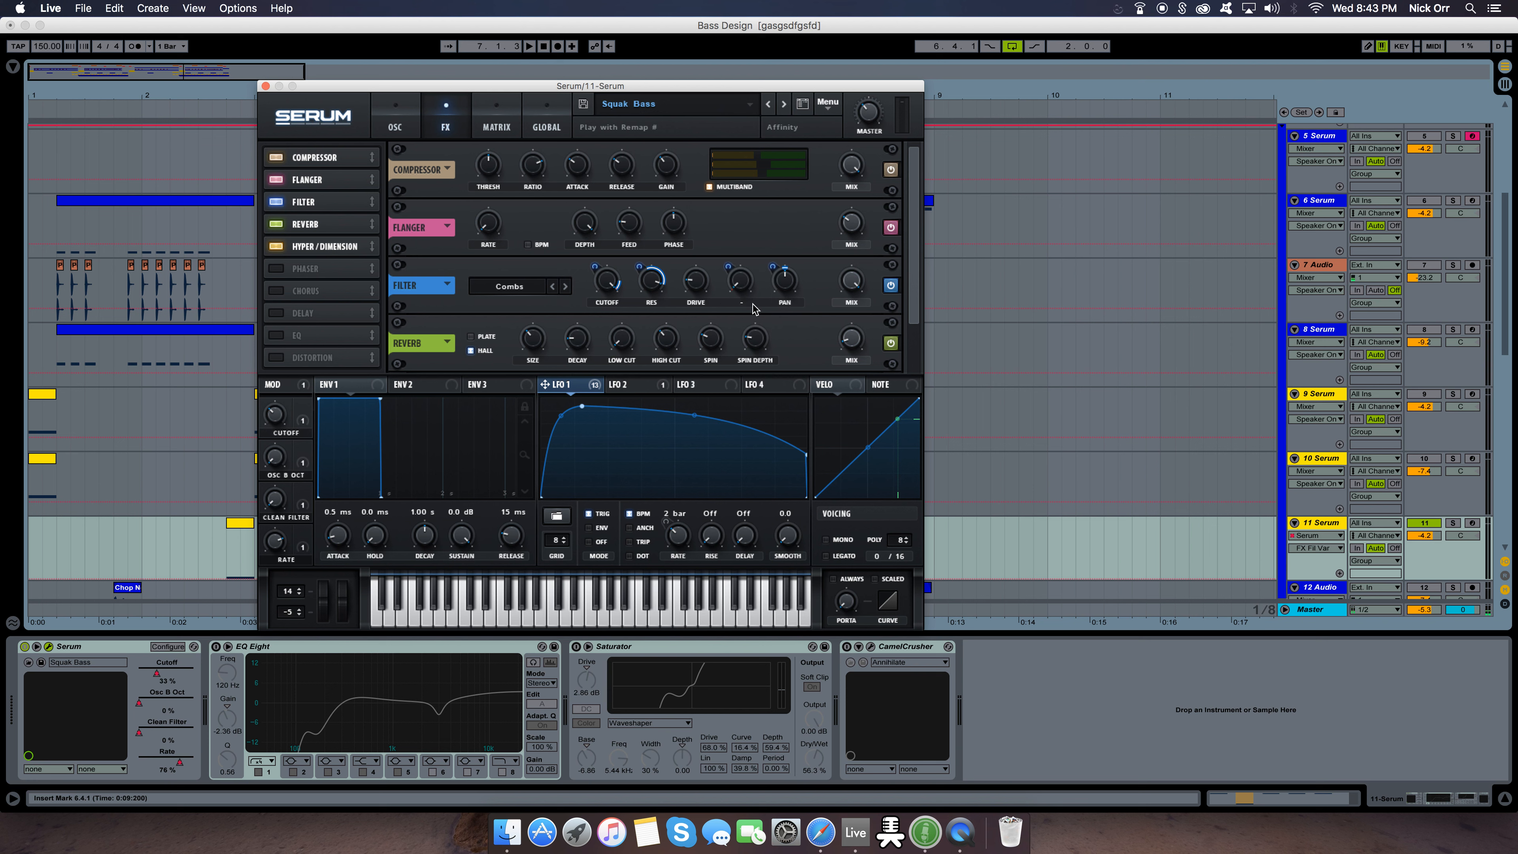
{"action": "left_click", "coordinate": [742, 289]}
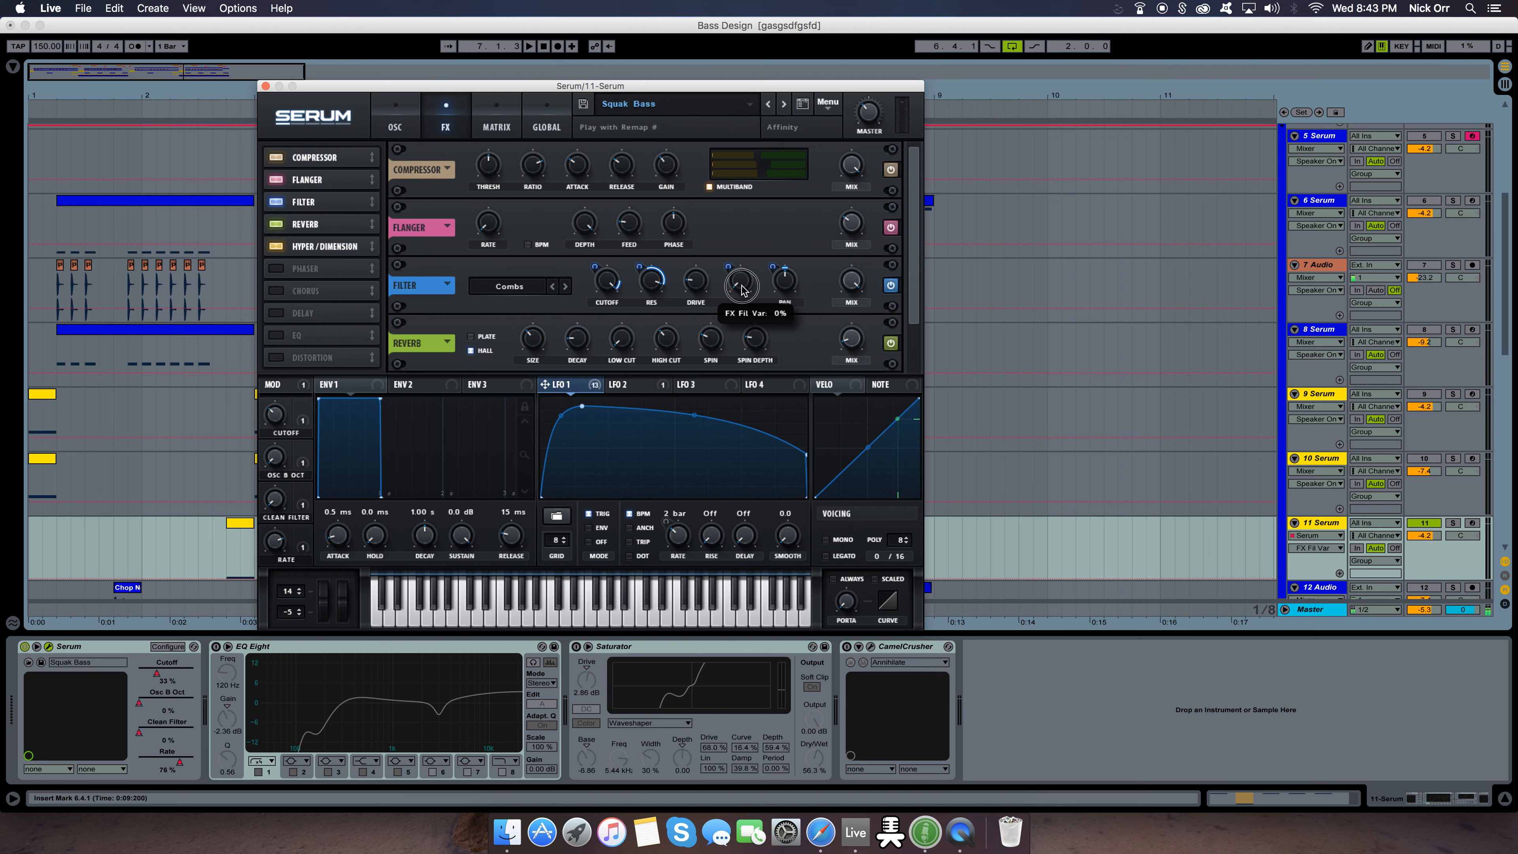
Inspect the Combs effects filter's variation and Pan modulation amounts, and look over the rest of the effects rack
{"action": "left_click", "coordinate": [734, 284]}
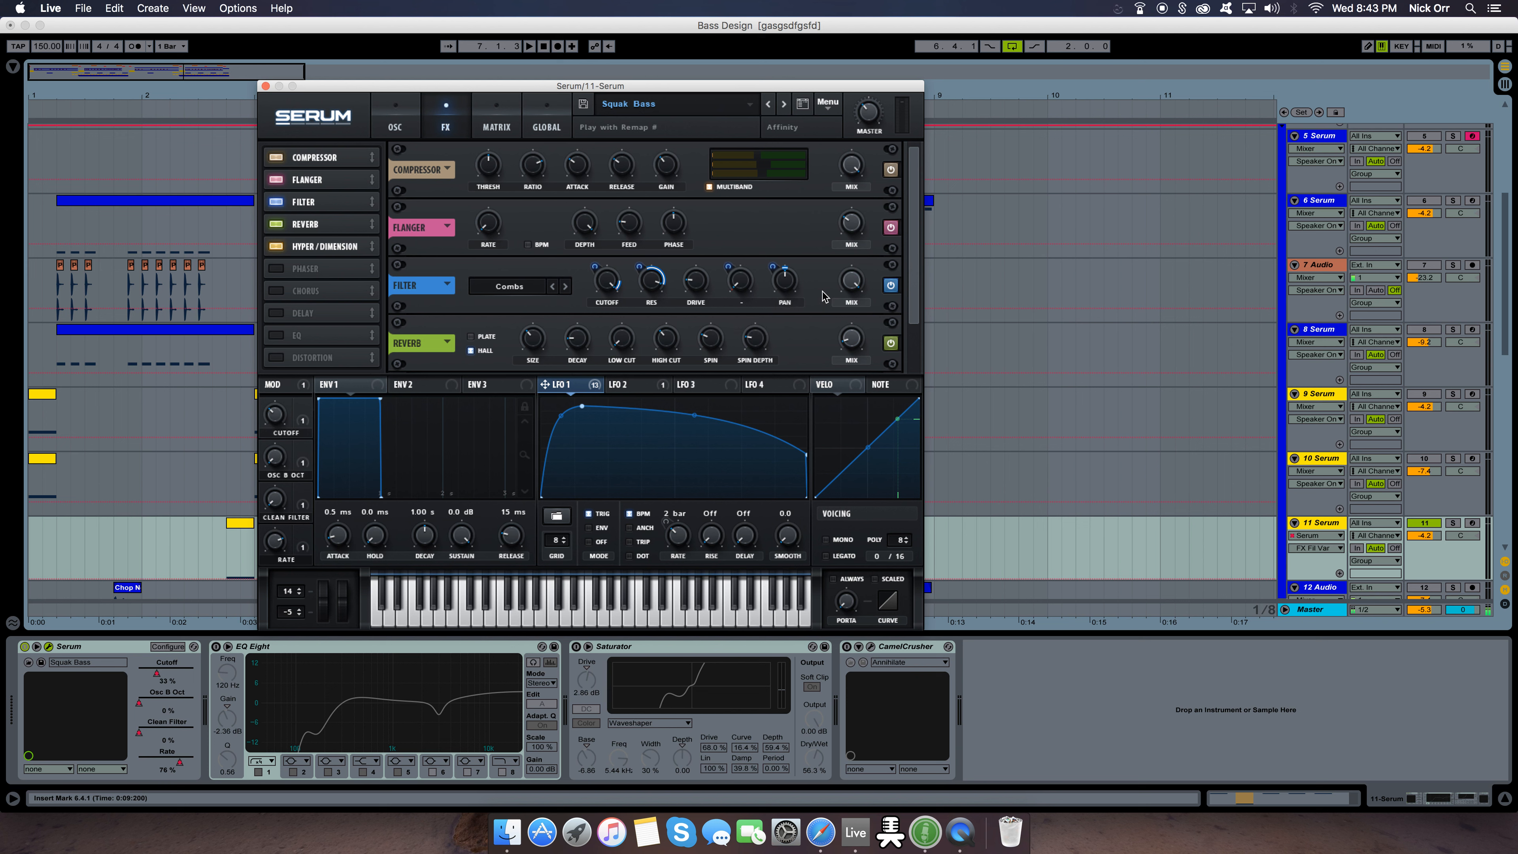
{"action": "left_click", "coordinate": [784, 287]}
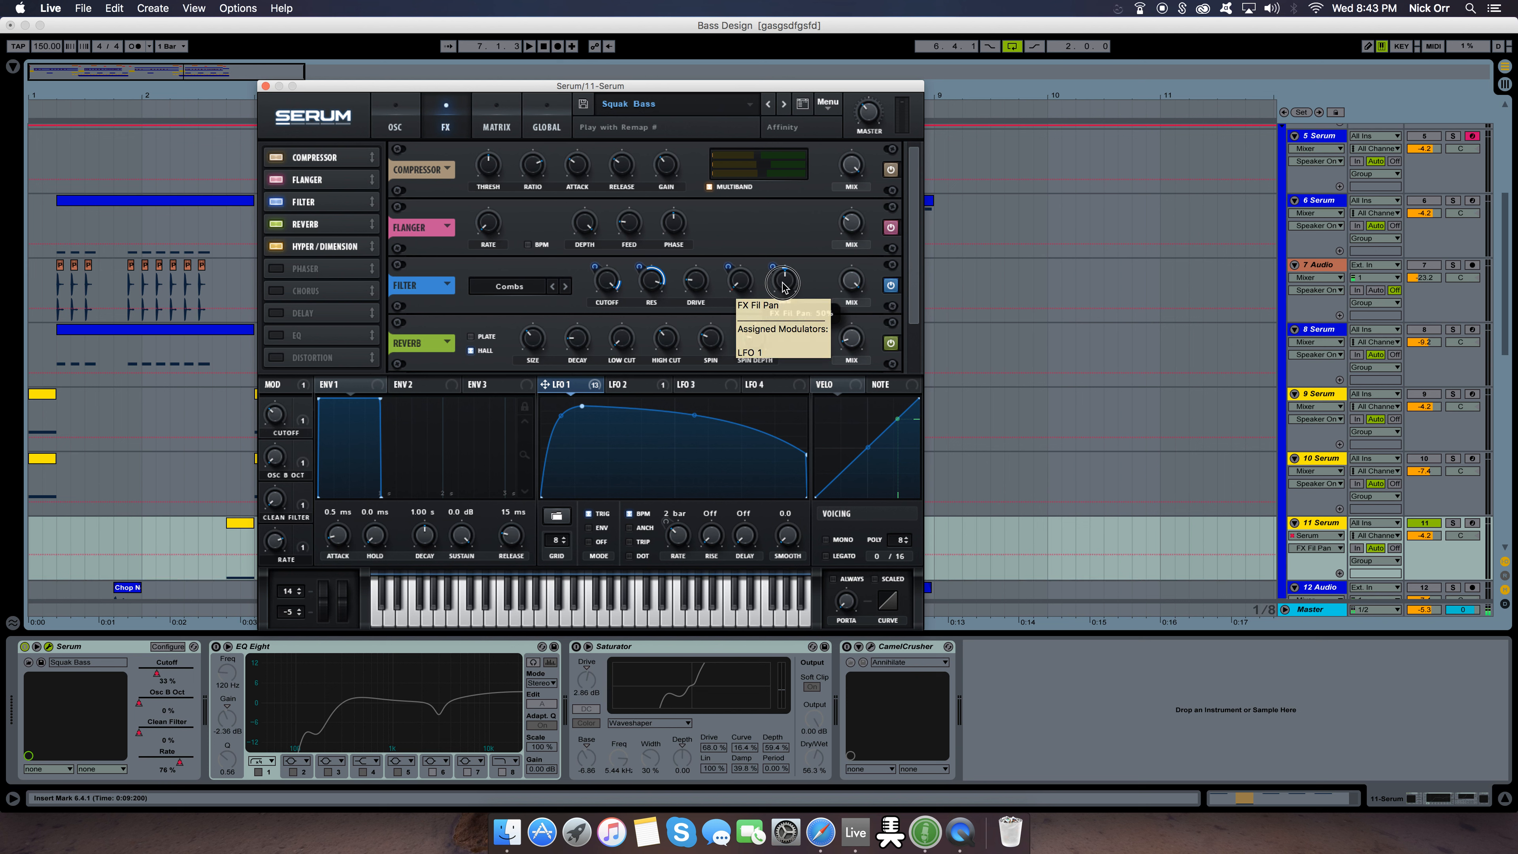
{"action": "left_click_drag", "start_coordinate": [772, 270], "coordinate": [774, 273]}
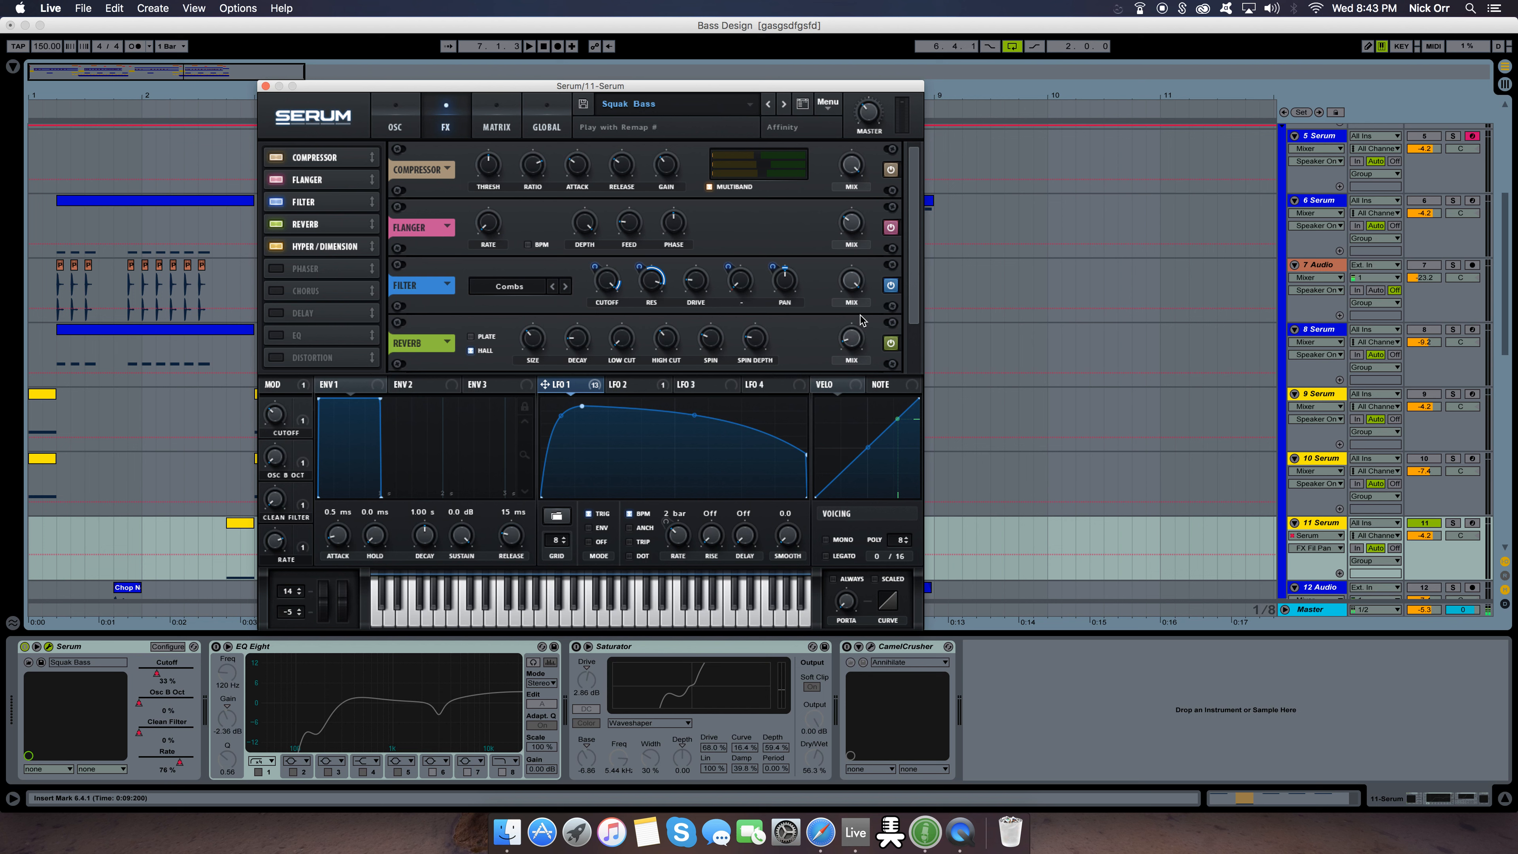
{"action": "scroll", "coordinate": [915, 278], "scroll_direction": "down", "scroll_amount": 2}
{"action": "scroll", "coordinate": [900, 251], "scroll_direction": "up", "scroll_amount": 2}
On the oscillator page, examine the modulators assigned to the filter Cutoff and the macro-controlled octave of oscillator B
{"action": "left_click", "coordinate": [412, 112]}
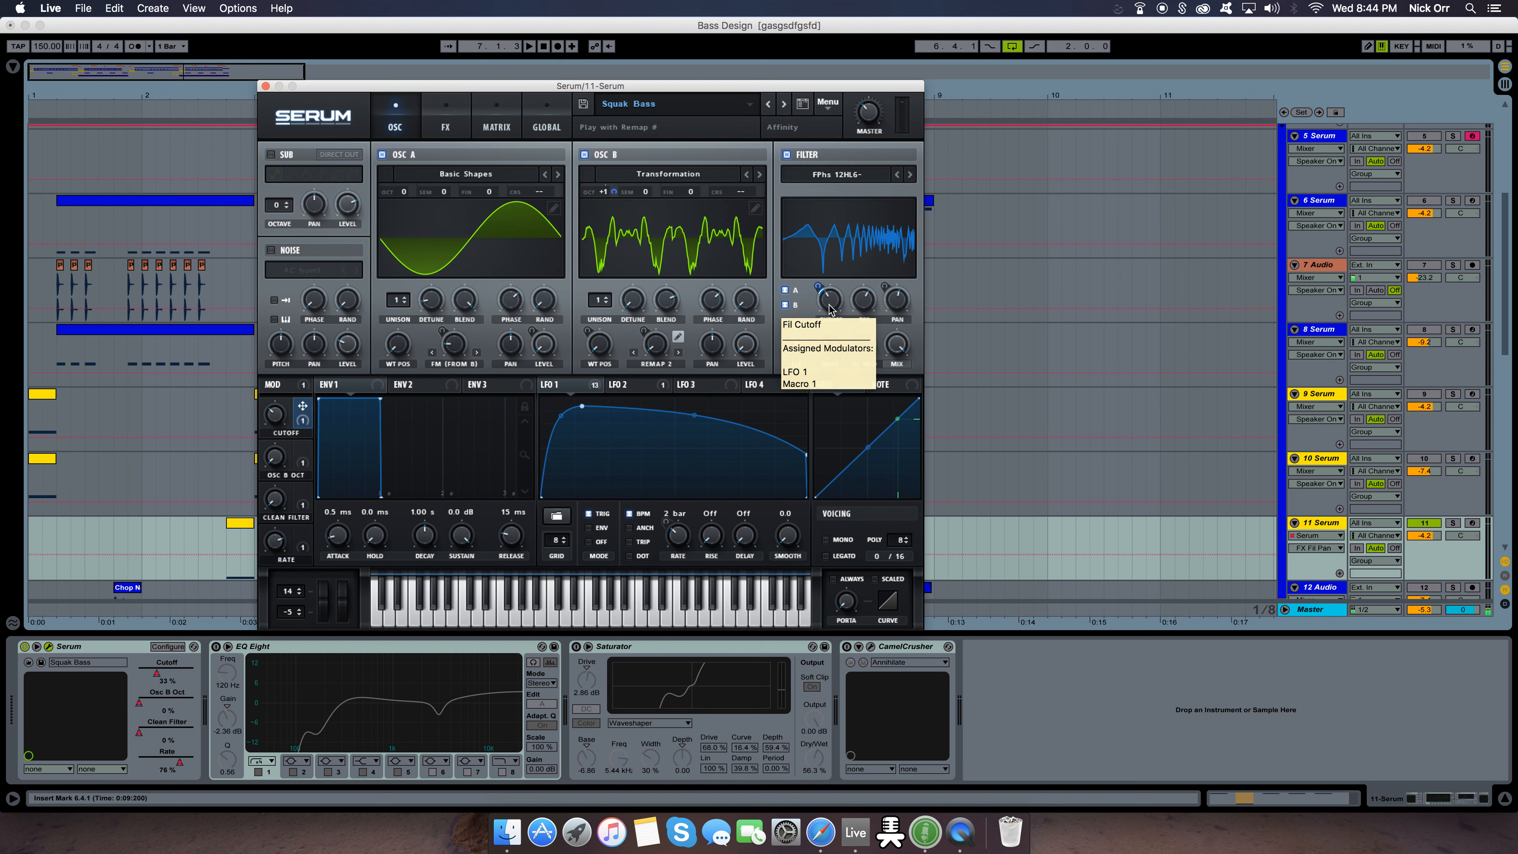
{"action": "mouse_move", "coordinate": [830, 310]}
{"action": "mouse_move", "coordinate": [819, 284]}
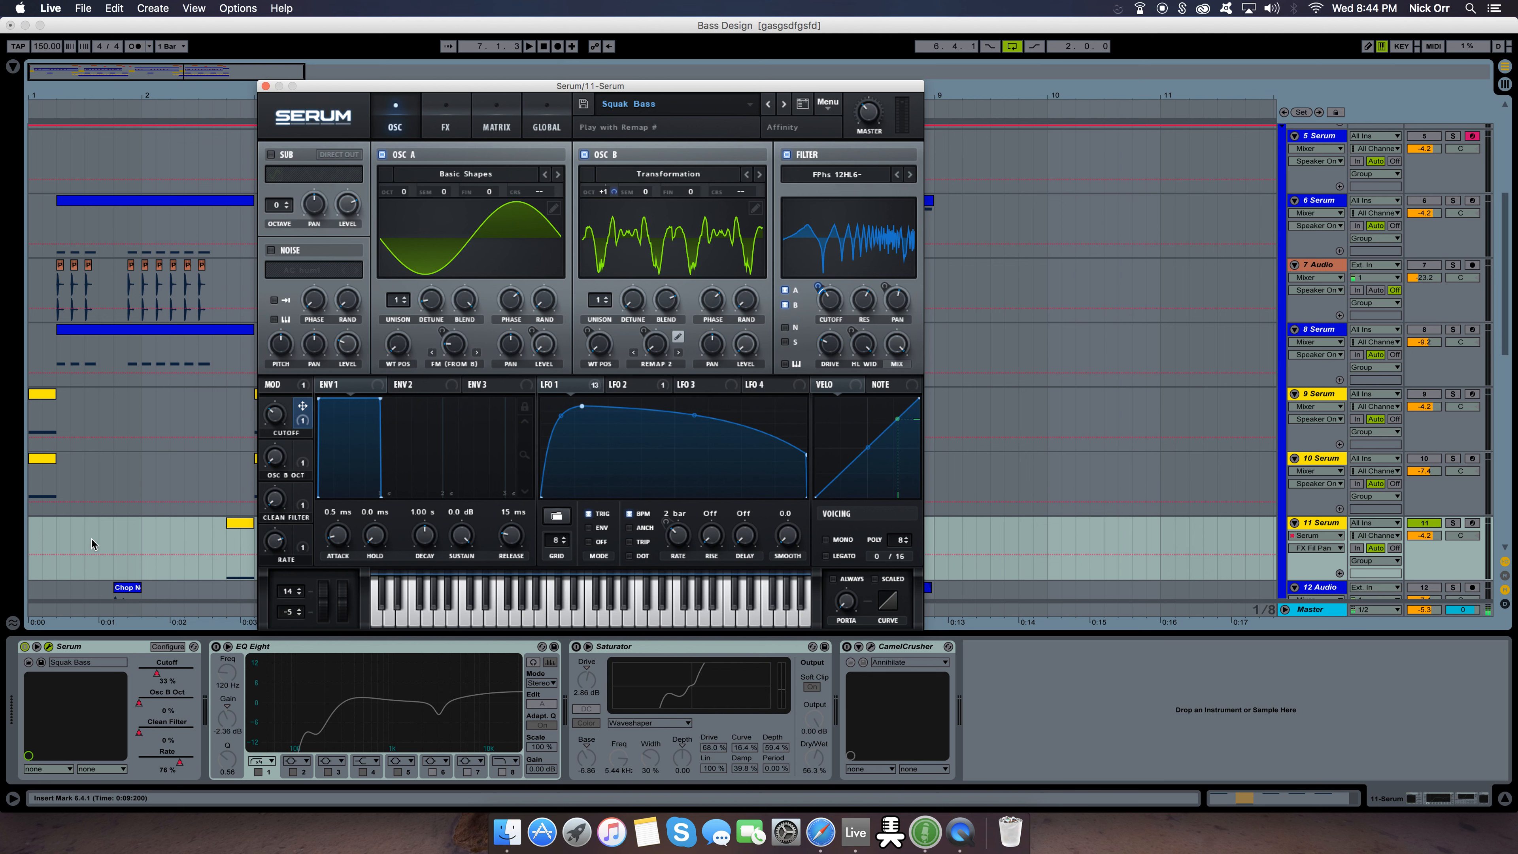
{"action": "mouse_move", "coordinate": [301, 458]}
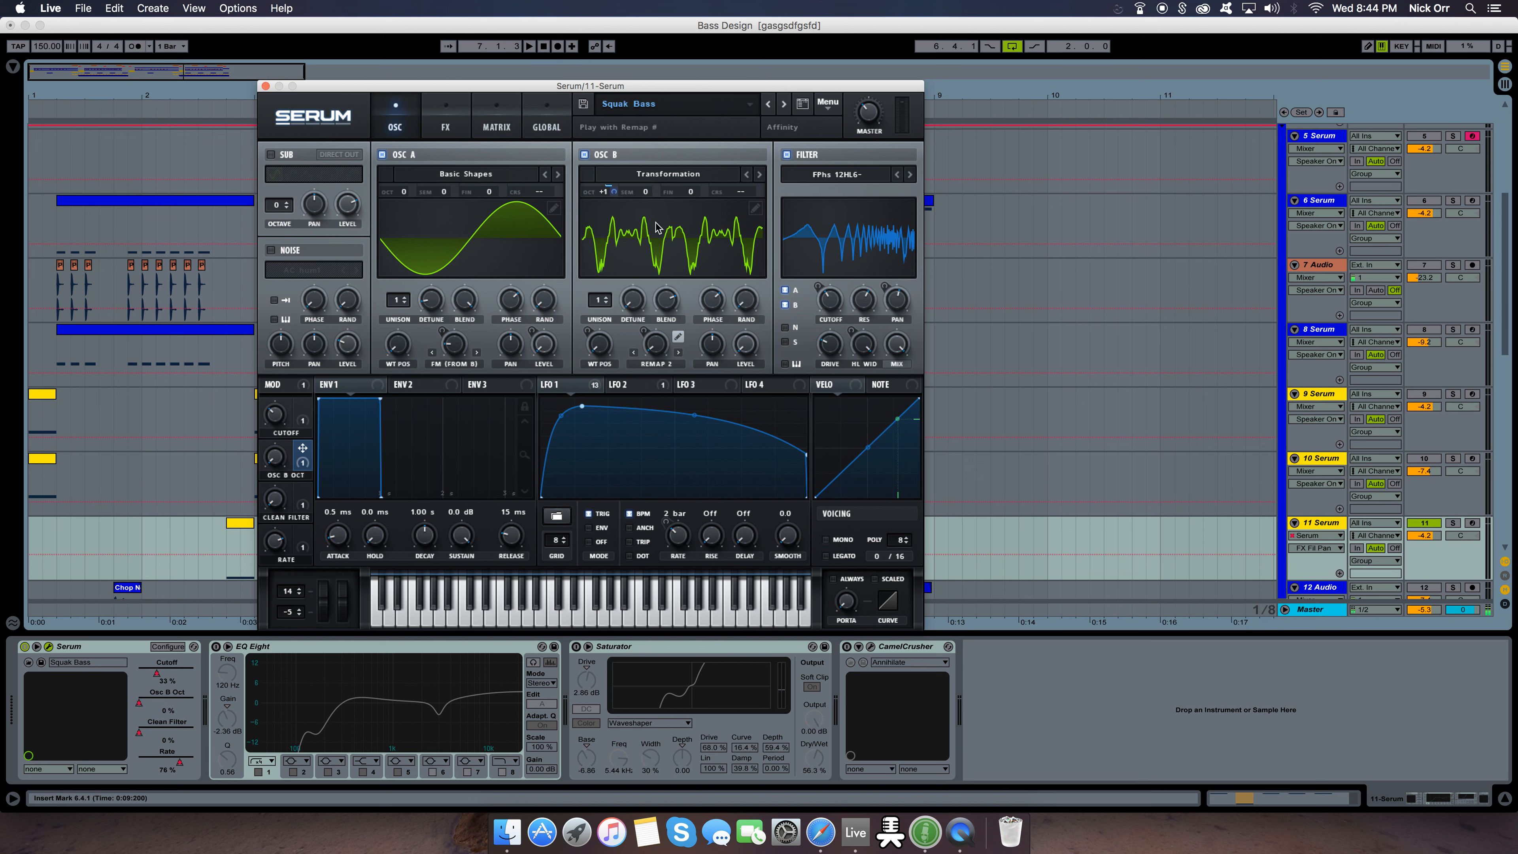
{"action": "left_click", "coordinate": [614, 196]}
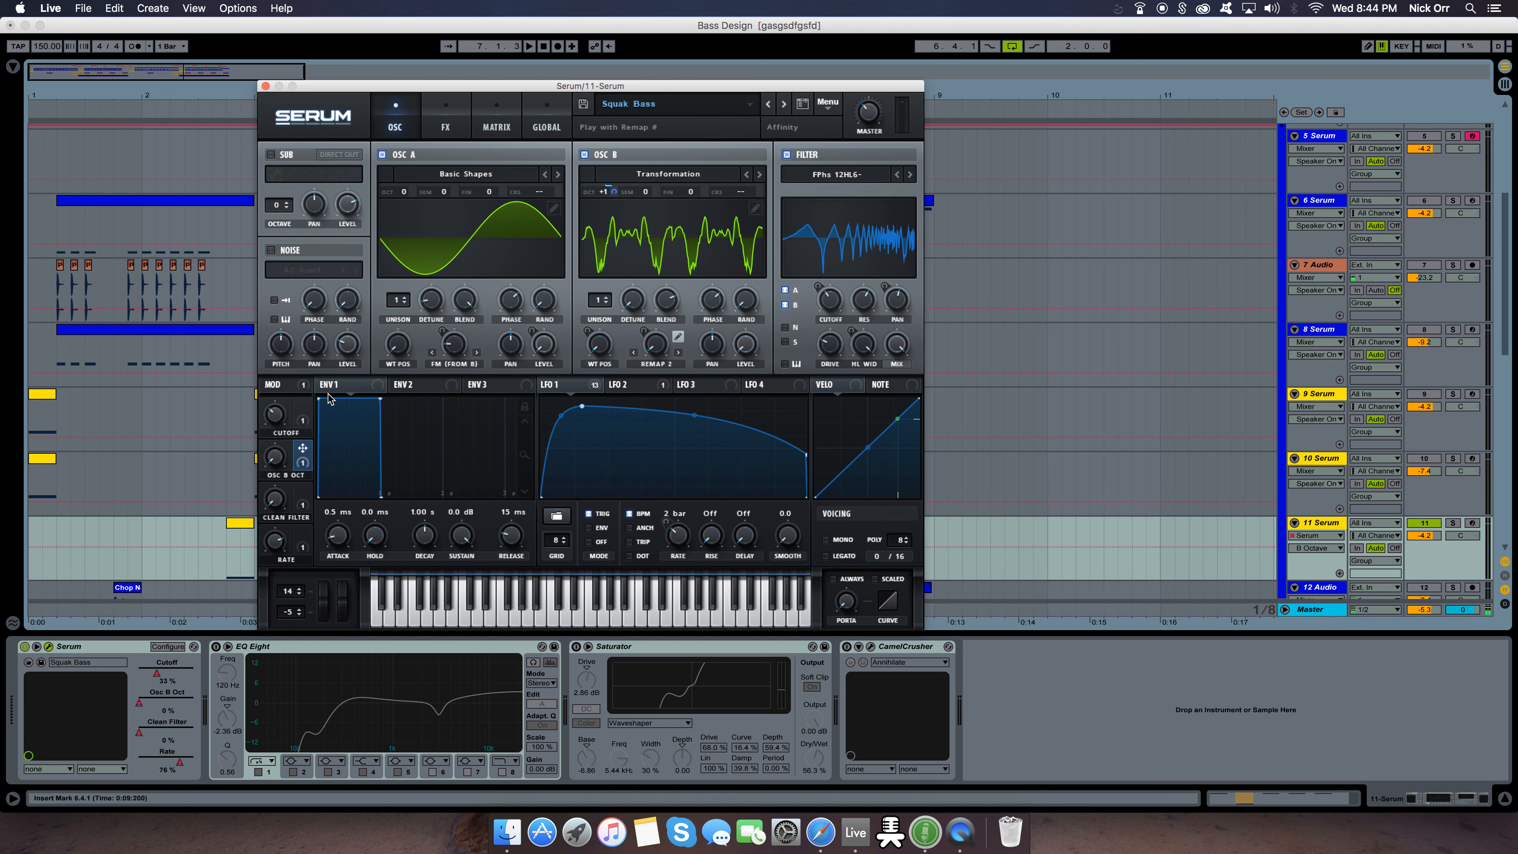
Audition the bass while sweeping the Osc B Oct and Clean Filter macros
{"action": "key", "text": "space"}
{"action": "left_click_drag", "start_coordinate": [275, 458], "coordinate": [272, 615]}
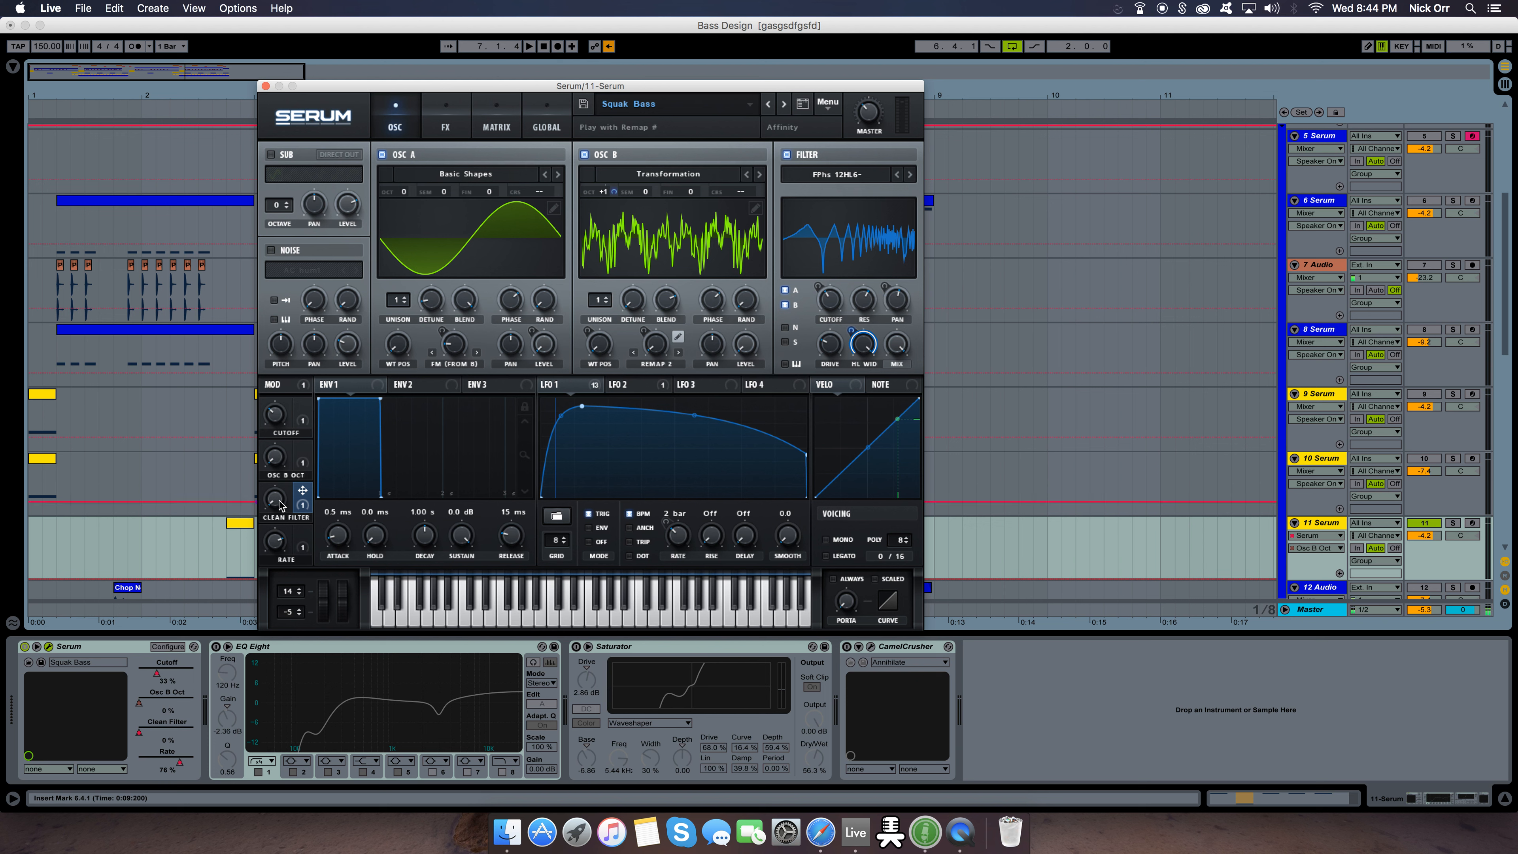
{"action": "key", "text": "space"}
{"action": "key", "text": "space"}
{"action": "left_click_drag", "start_coordinate": [279, 502], "coordinate": [532, 516]}
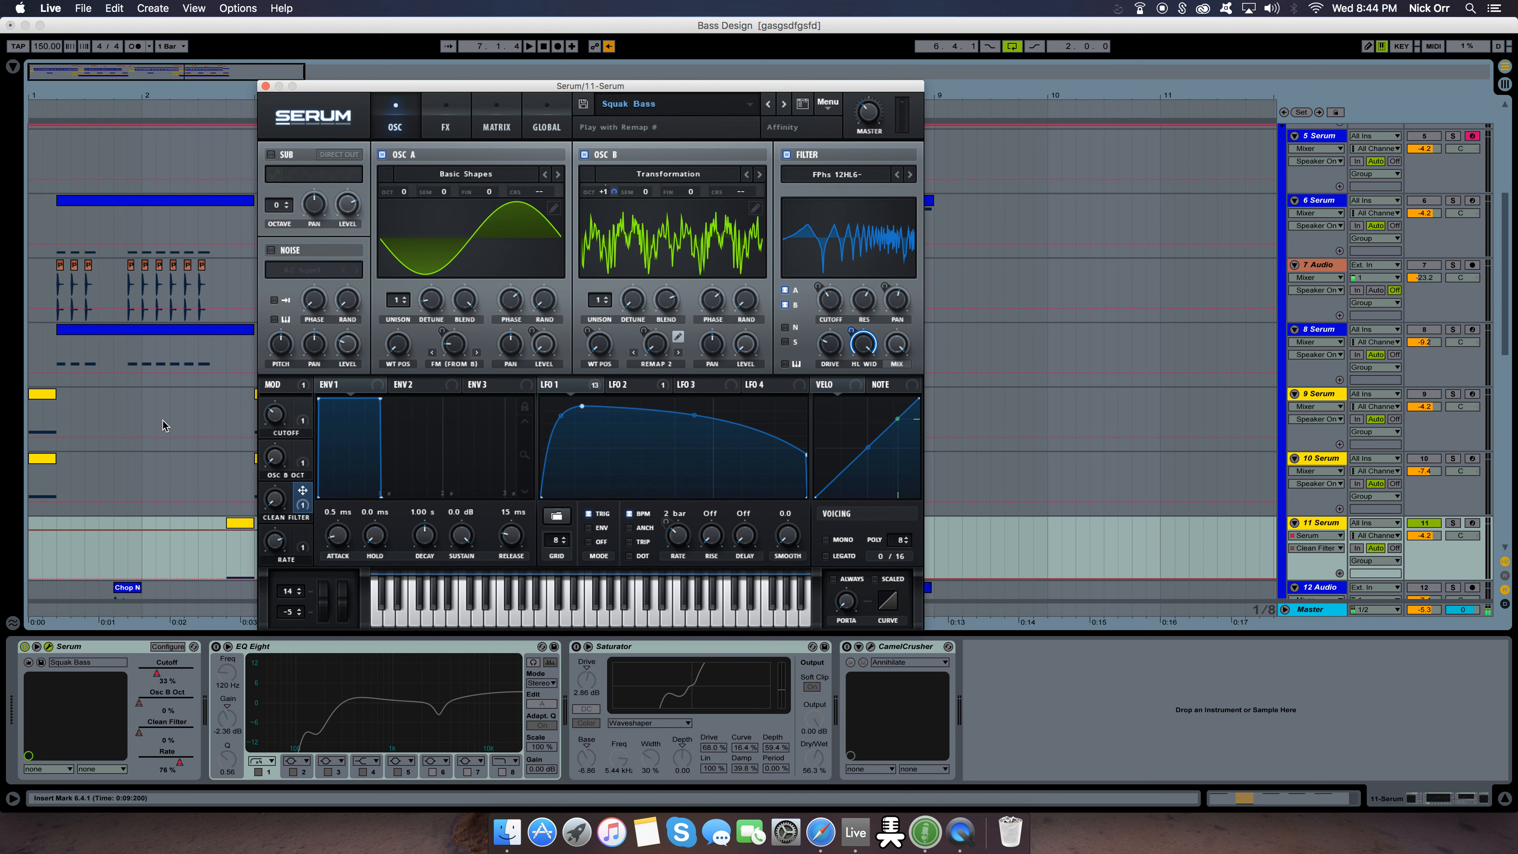
Audition the bass while raising the Cutoff and Rate macros
{"action": "left_click_drag", "start_coordinate": [282, 419], "coordinate": [286, 386]}
{"action": "key", "text": "space"}
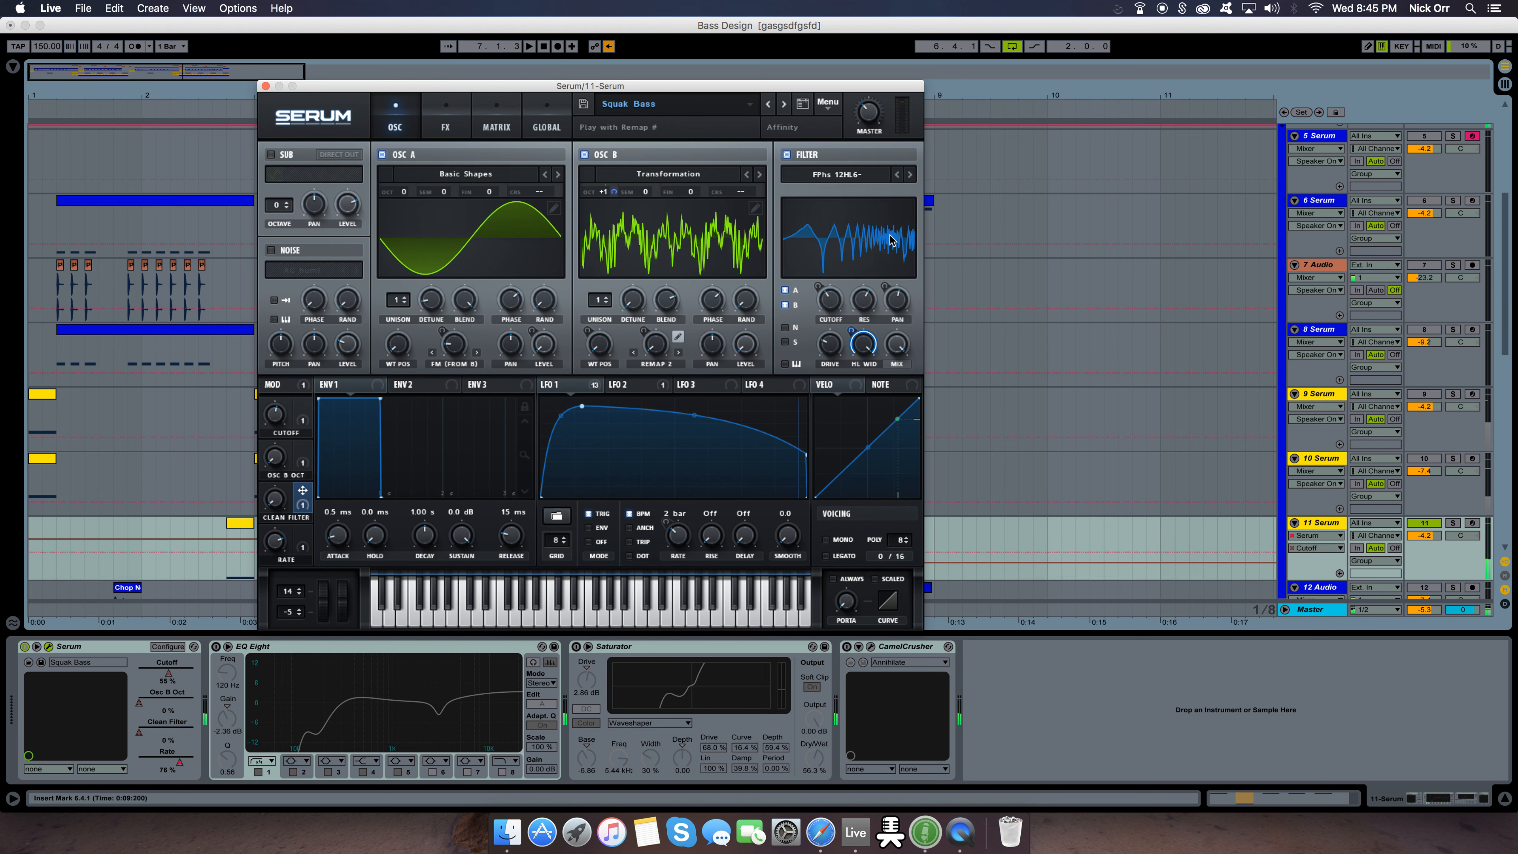
{"action": "mouse_move", "coordinate": [279, 546]}
{"action": "left_mouse_down"}
{"action": "mouse_move", "coordinate": [270, 640]}
{"action": "mouse_move", "coordinate": [291, 519]}
{"action": "left_mouse_up"}
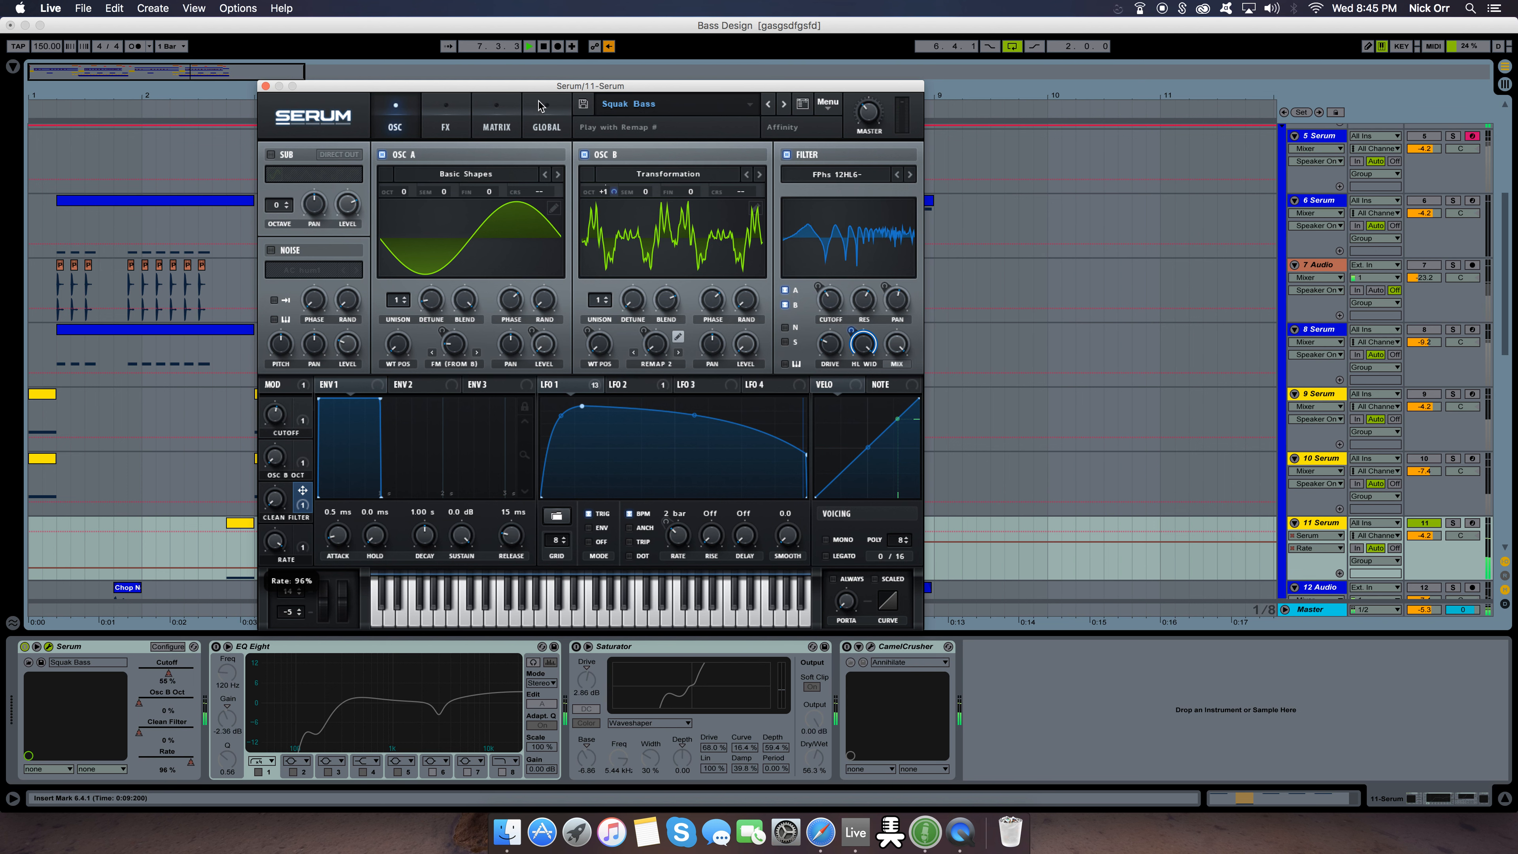
Close the Serum window, turn on EQ Eight on the 11 Serum track and audition the loop
{"action": "left_click", "coordinate": [264, 87]}
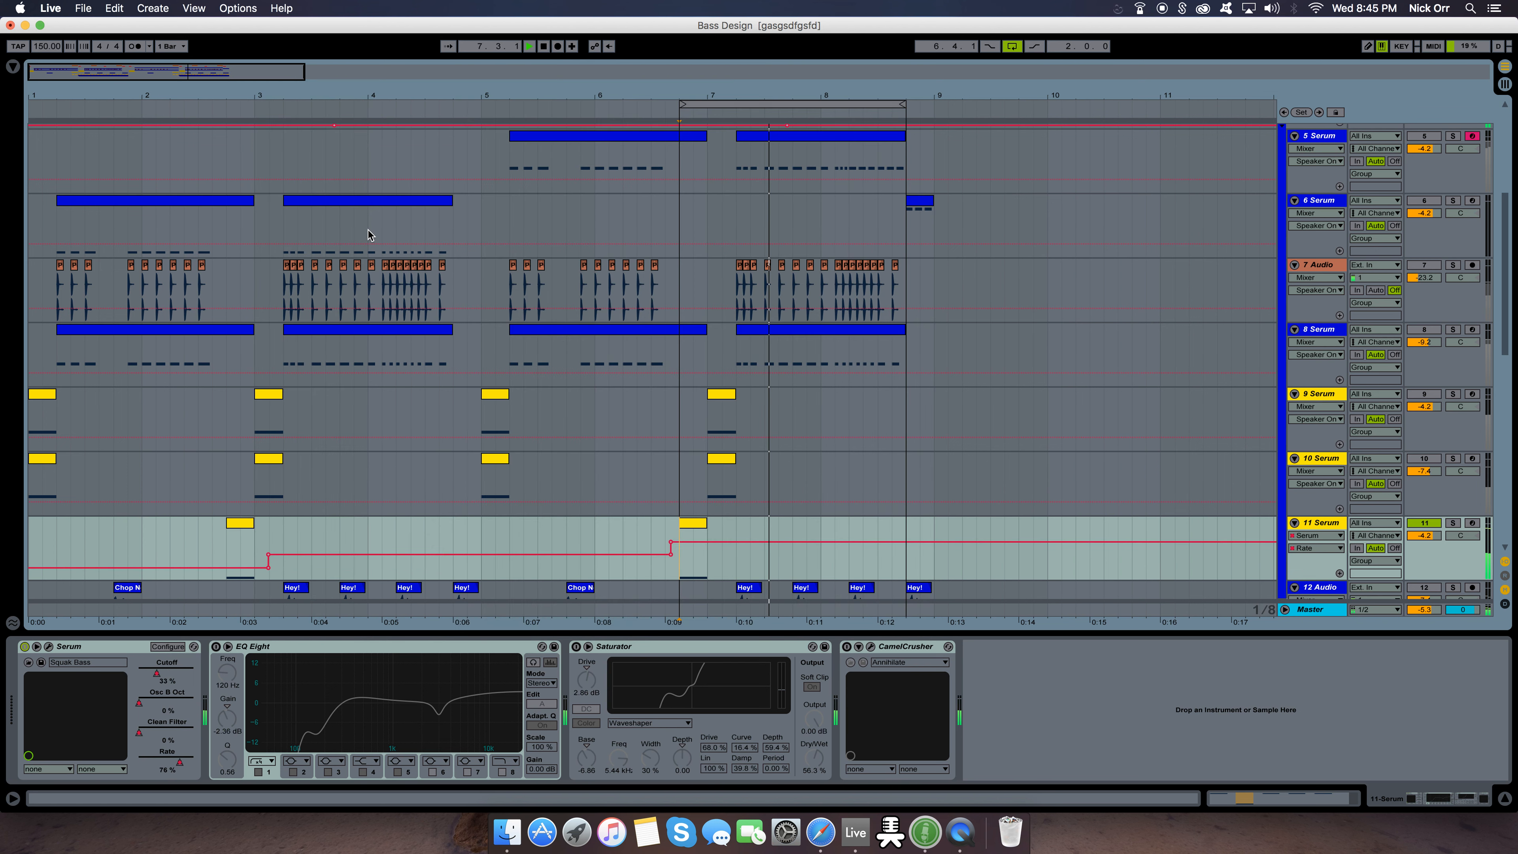
{"action": "left_click", "coordinate": [225, 658]}
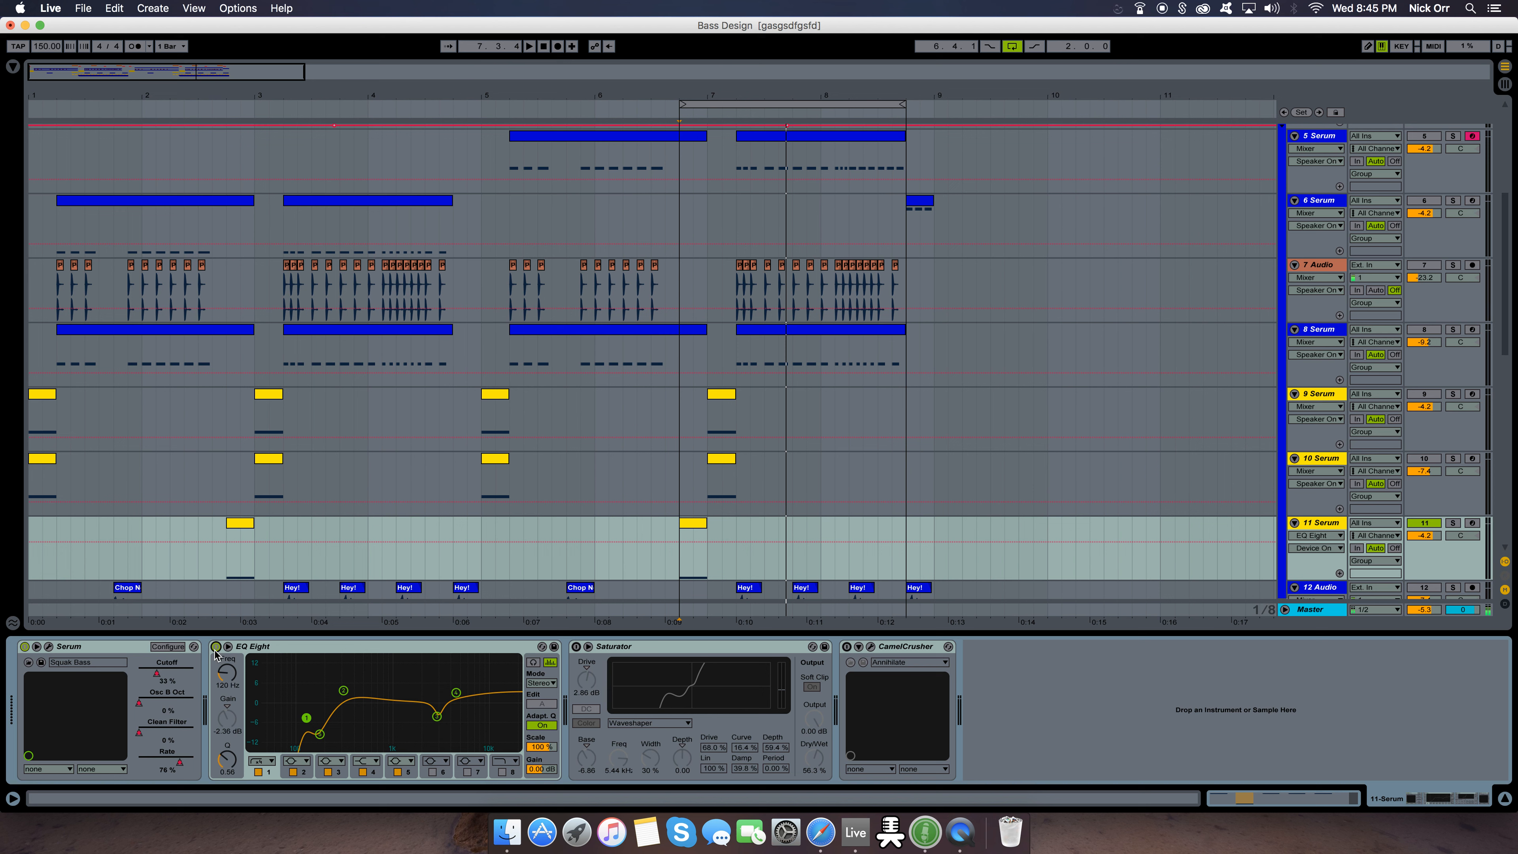
{"action": "key", "text": "space"}
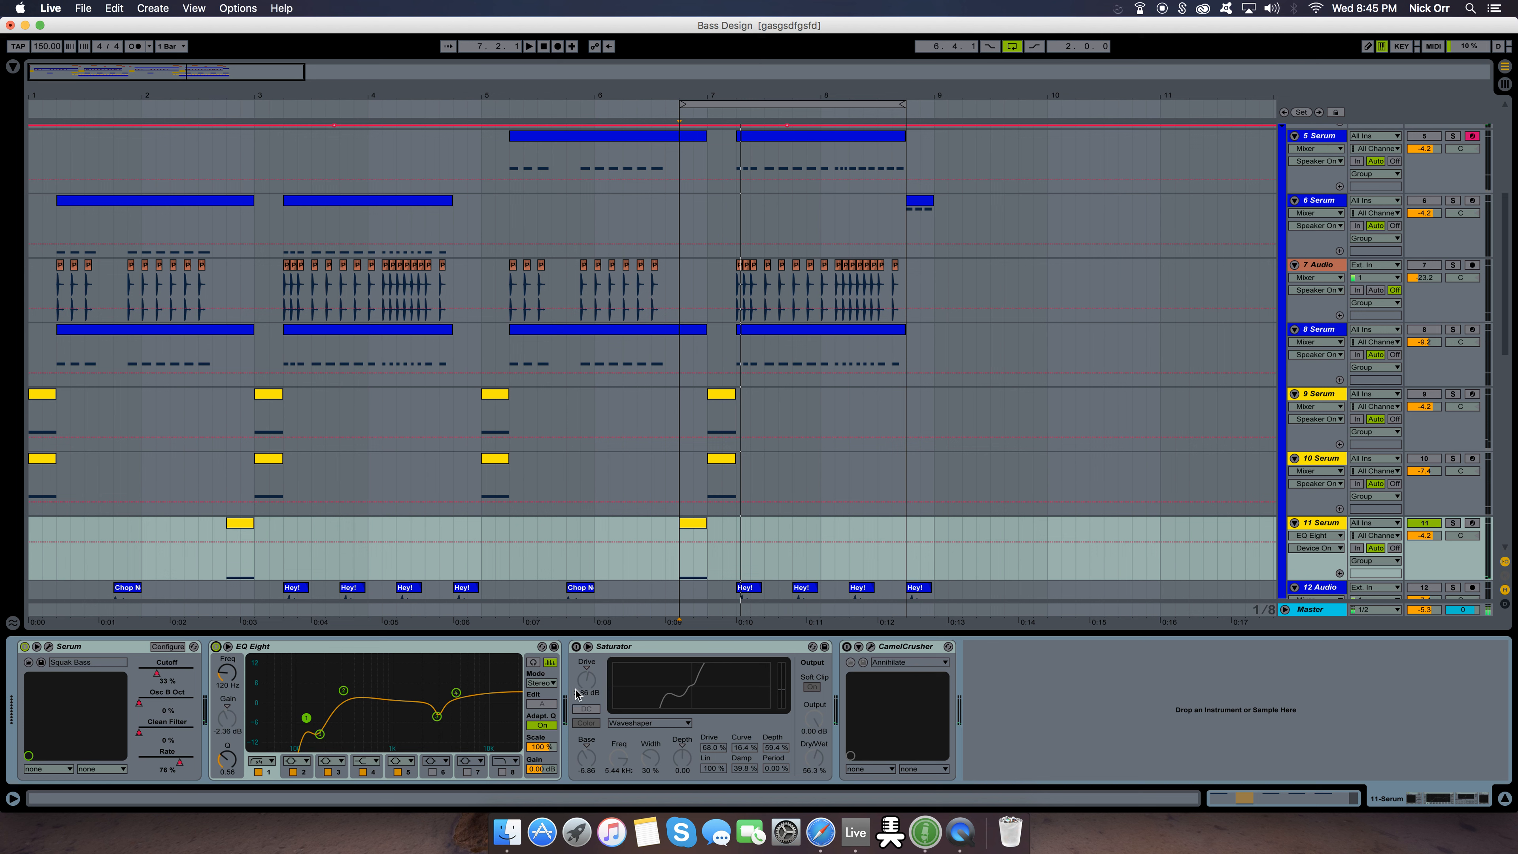
Turn on the Saturator and view its curve types, keeping Waveshaper selected
{"action": "left_click", "coordinate": [577, 647]}
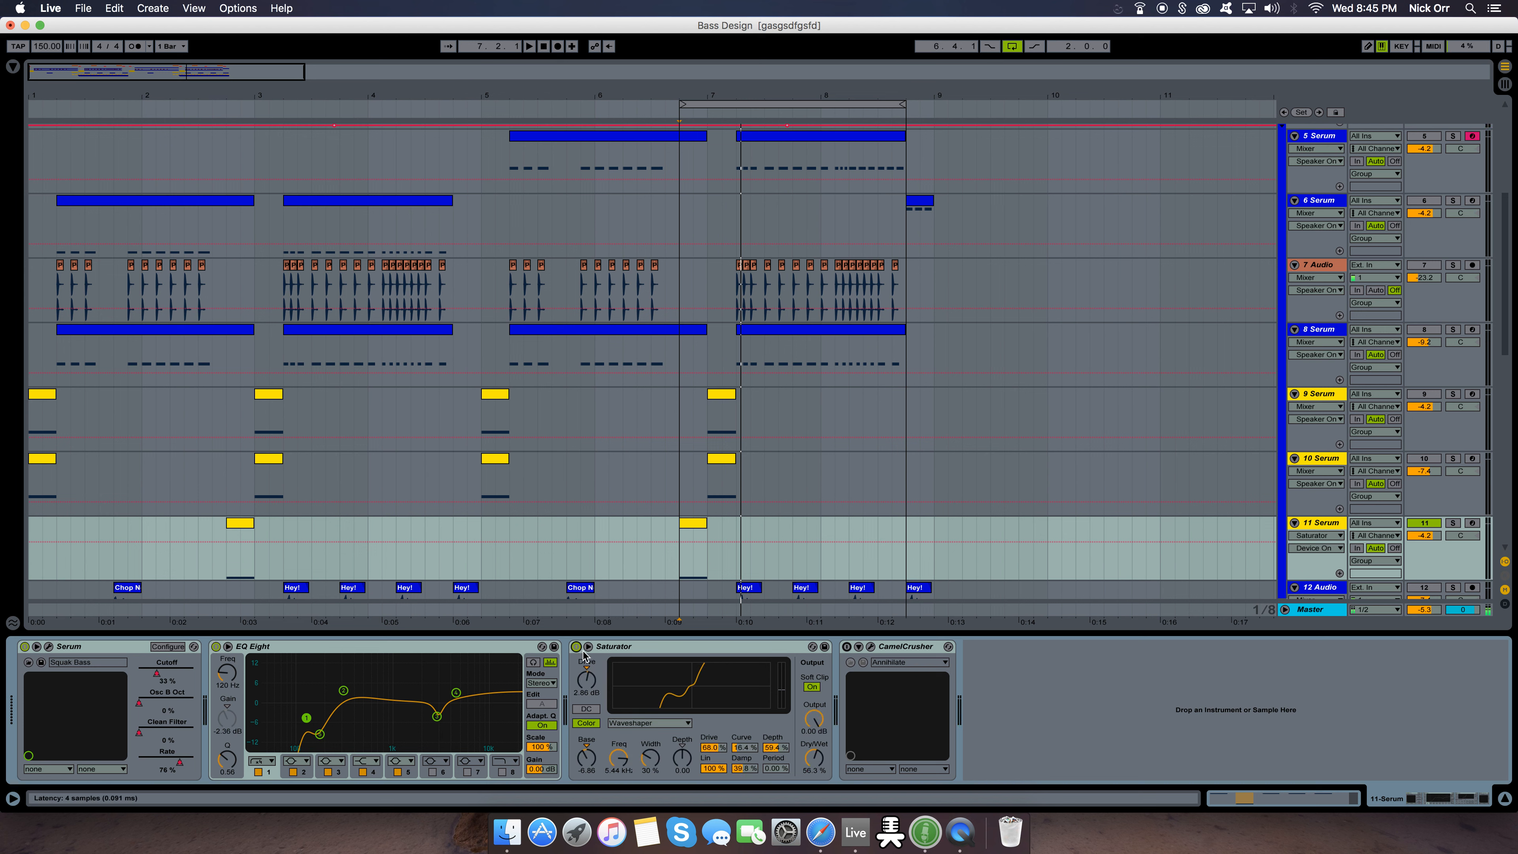
{"action": "left_click", "coordinate": [632, 724]}
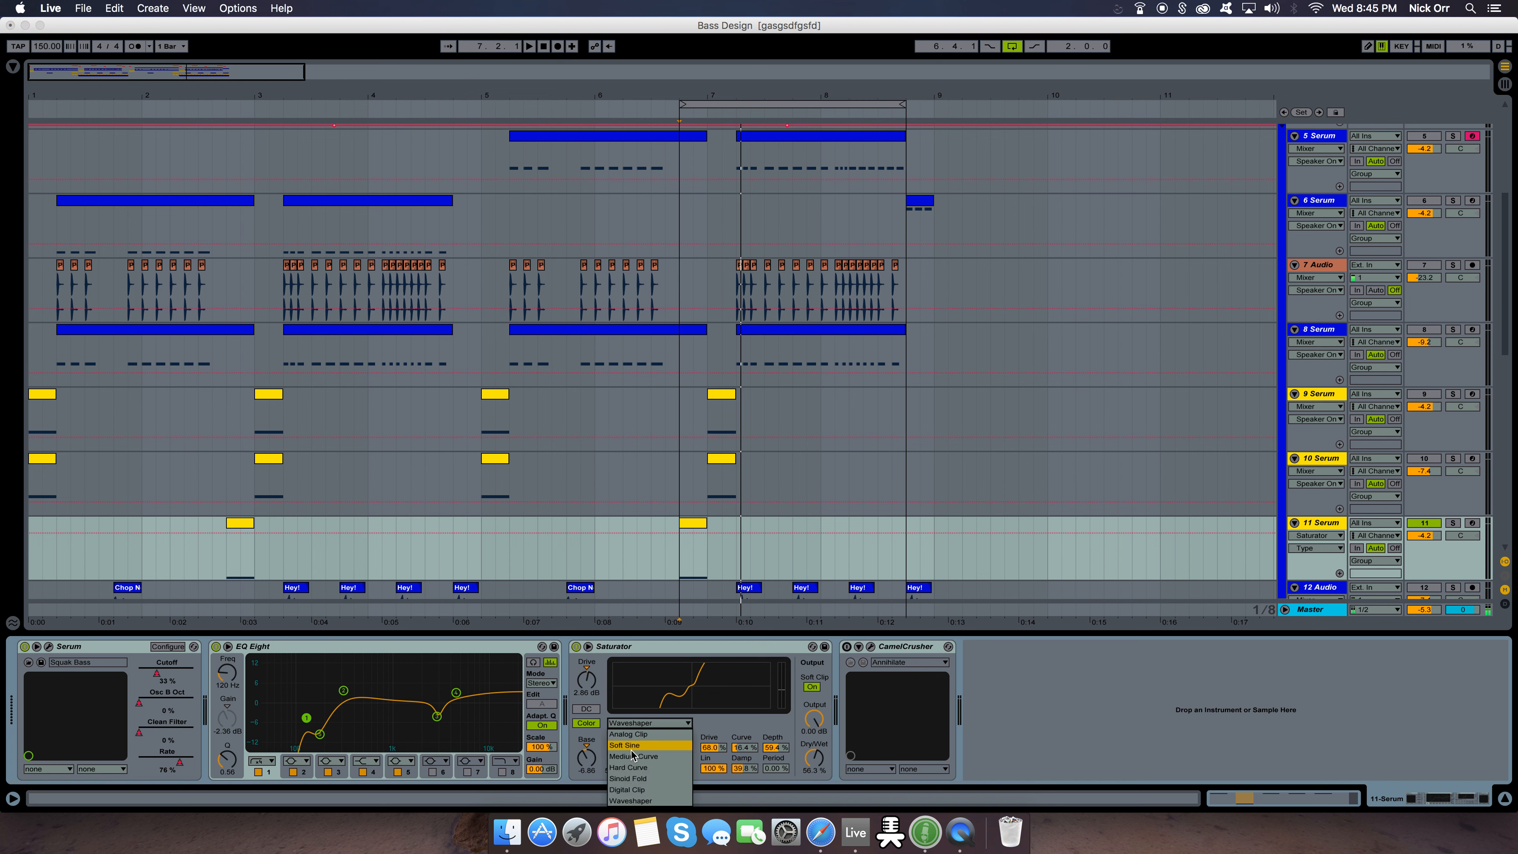
{"action": "left_click", "coordinate": [636, 803]}
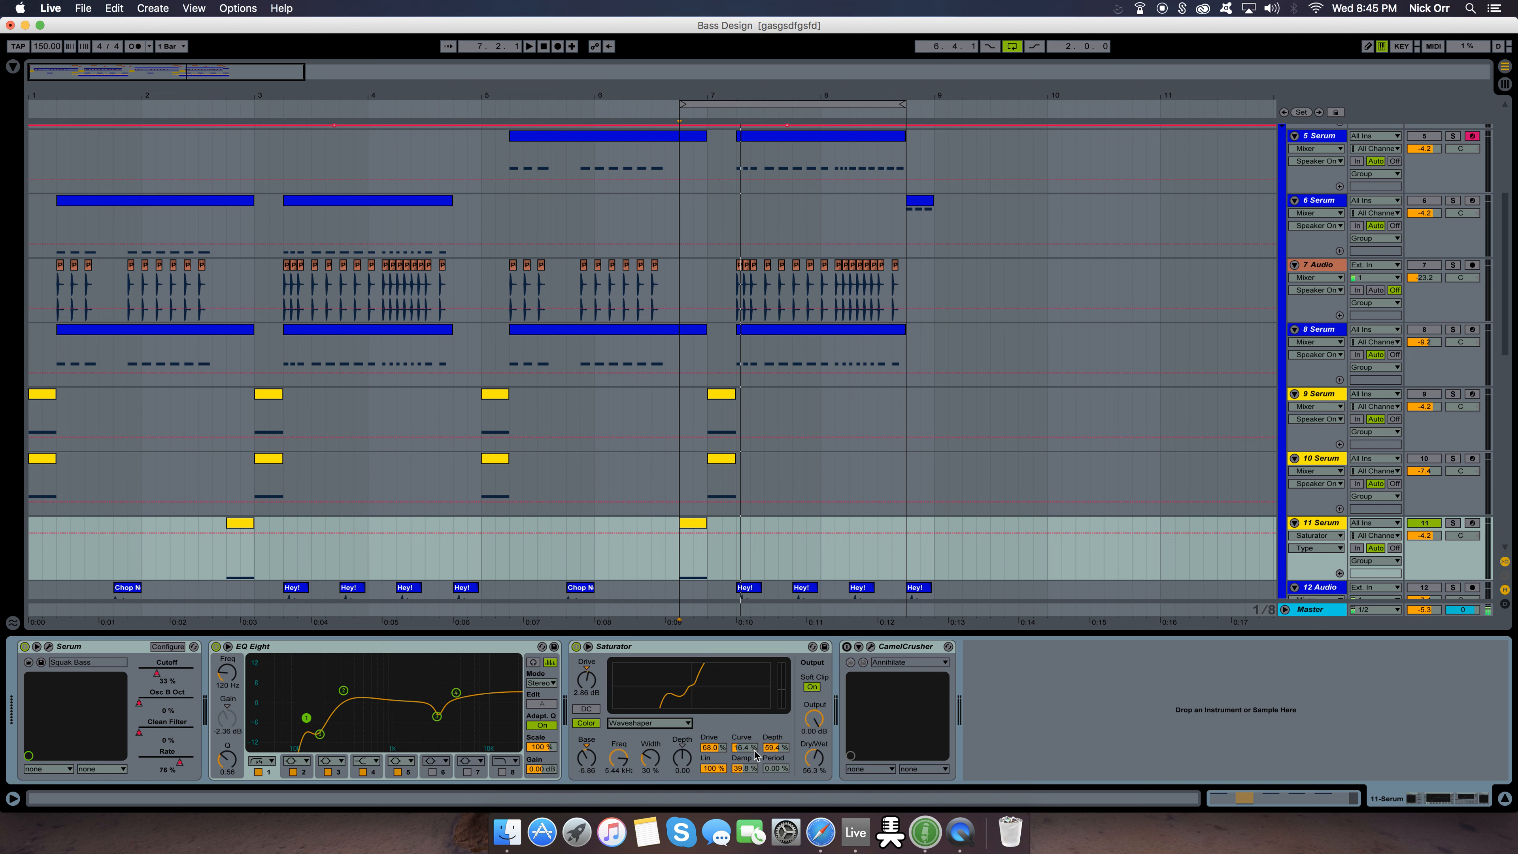
Try changing the Saturator waveshaper's Lin amount, undo it and audition the loop
{"action": "mouse_move", "coordinate": [725, 771]}
{"action": "left_mouse_down"}
{"action": "mouse_move", "coordinate": [726, 804]}
{"action": "mouse_move", "coordinate": [733, 767]}
{"action": "left_mouse_up"}
{"action": "key", "text": "super+z"}
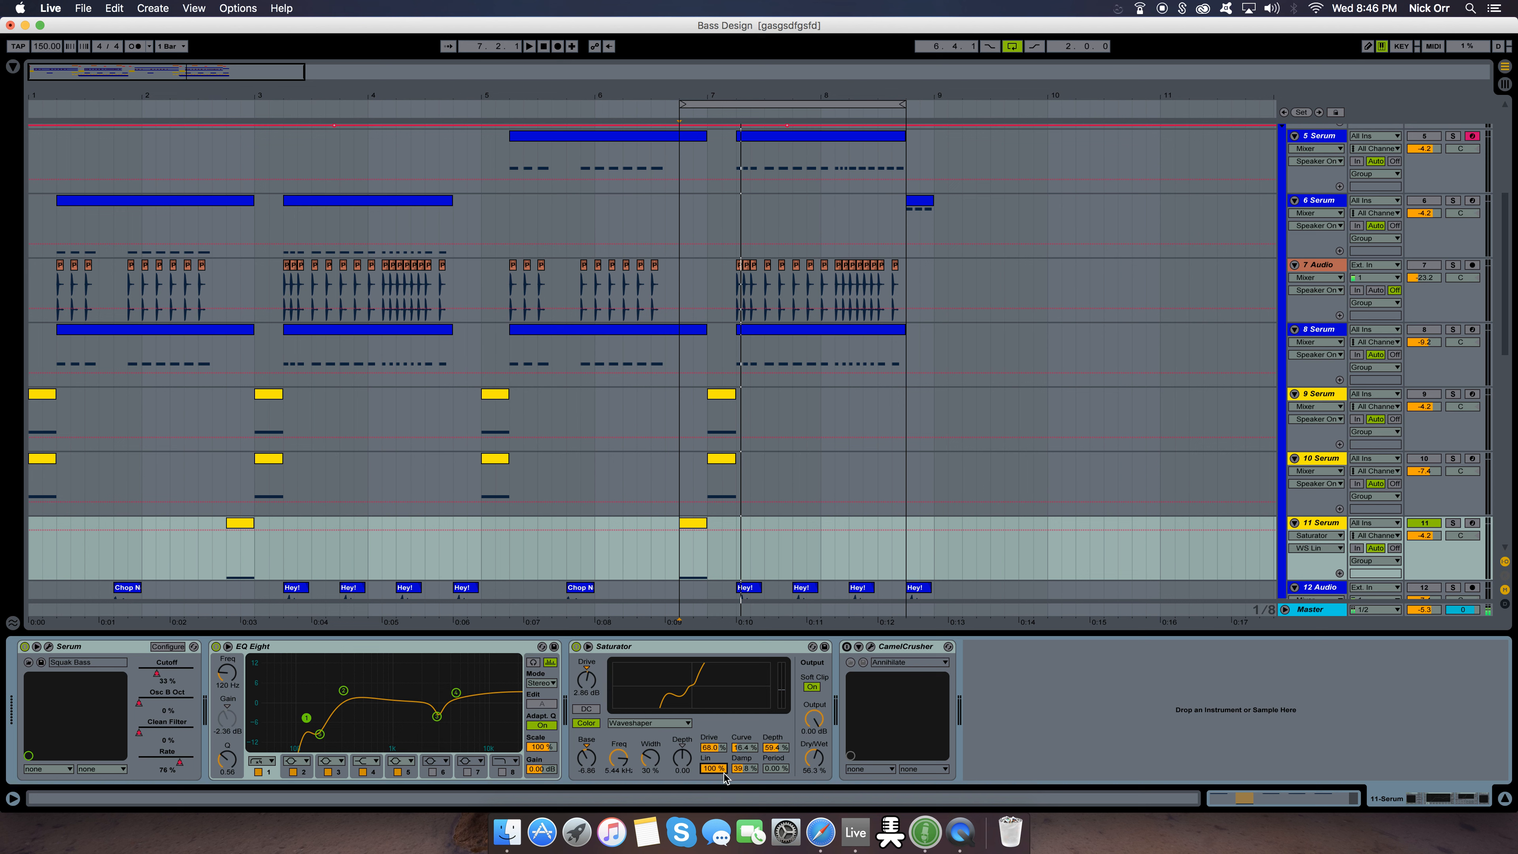
{"action": "key", "text": "space"}
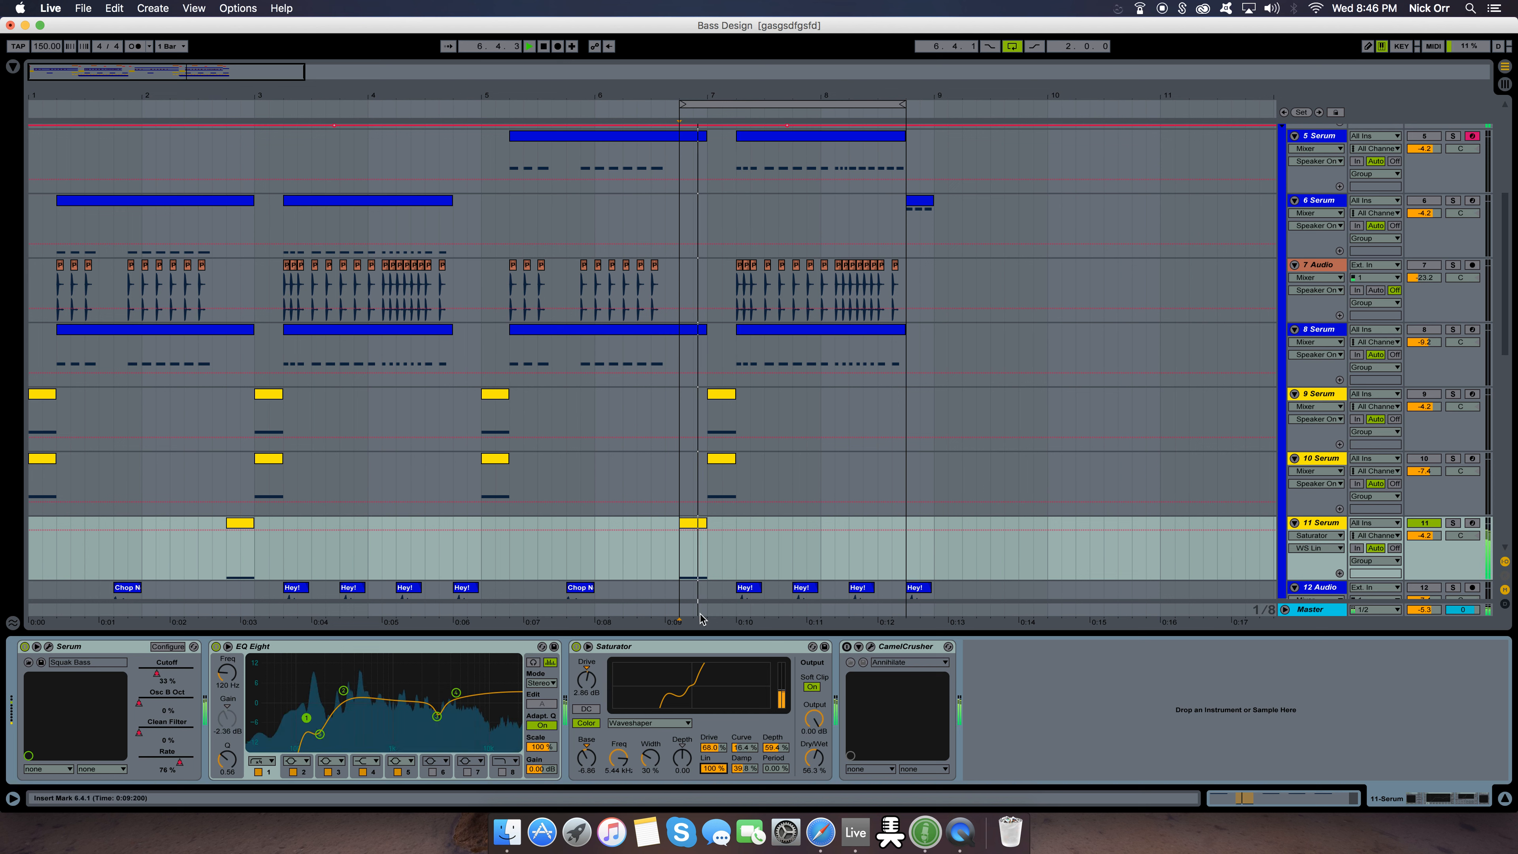
{"action": "key", "text": "space"}
Try different Saturator waveshaper settings while repeatedly auditioning the loop, and undo the last change
{"action": "mouse_move", "coordinate": [720, 768]}
{"action": "left_mouse_down"}
{"action": "mouse_move", "coordinate": [720, 802]}
{"action": "mouse_move", "coordinate": [721, 737]}
{"action": "mouse_move", "coordinate": [754, 746]}
{"action": "mouse_move", "coordinate": [748, 761]}
{"action": "left_mouse_up"}
{"action": "key", "text": "space"}
{"action": "key", "text": "space"}
{"action": "key", "text": "space"}
{"action": "key", "text": "space"}
{"action": "key", "text": "space"}
{"action": "key", "text": "space"}
{"action": "key", "text": "space"}
{"action": "key", "text": "space"}
{"action": "key", "text": "super+z"}
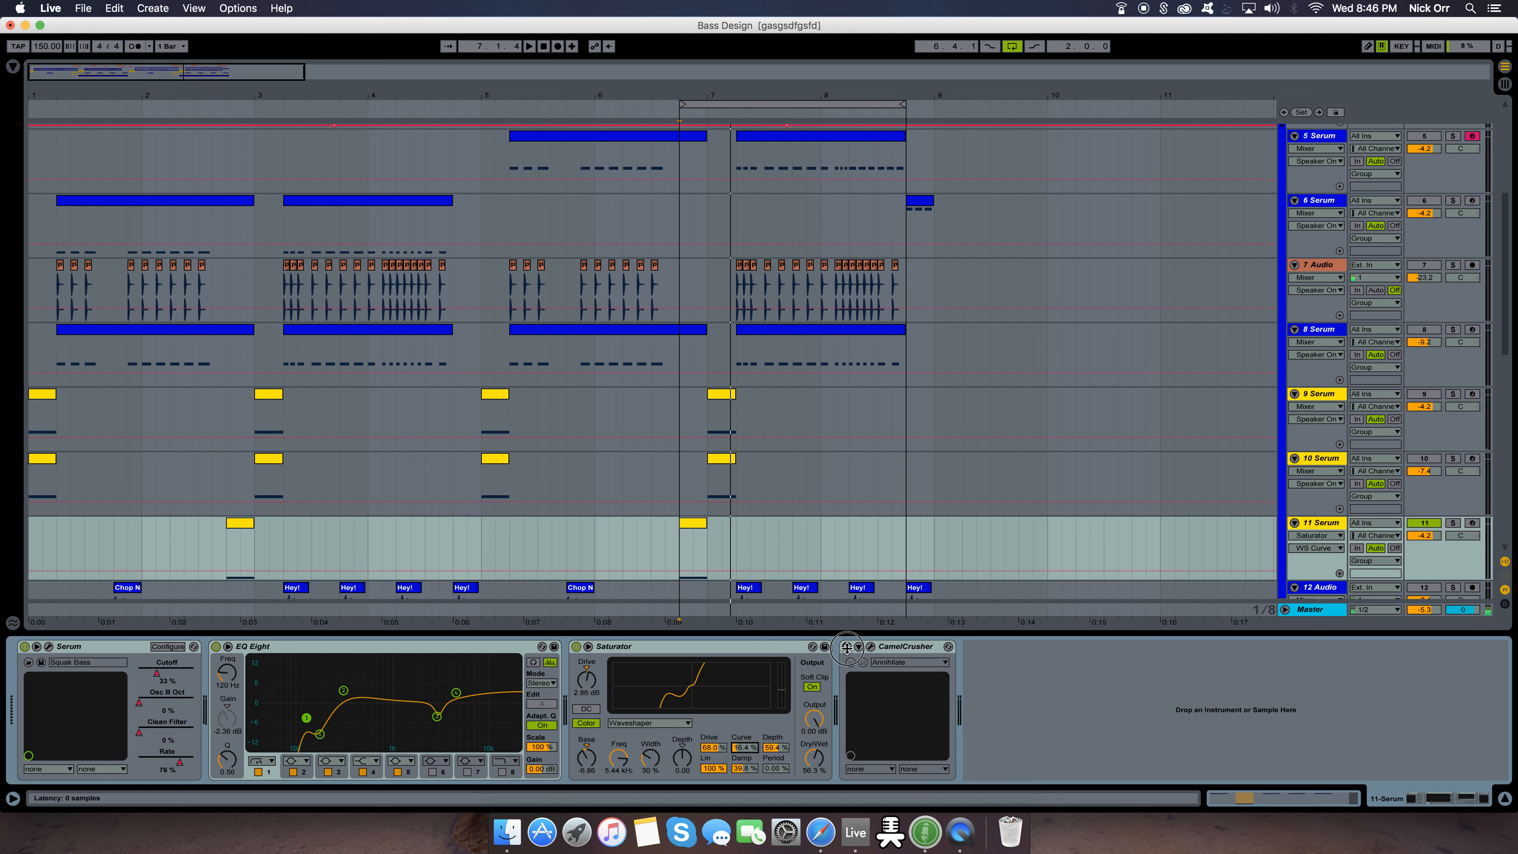
Turn on CamelCrusher, inspect the Compressor amount of its Annihilate patch and close its window
{"action": "left_click", "coordinate": [871, 646]}
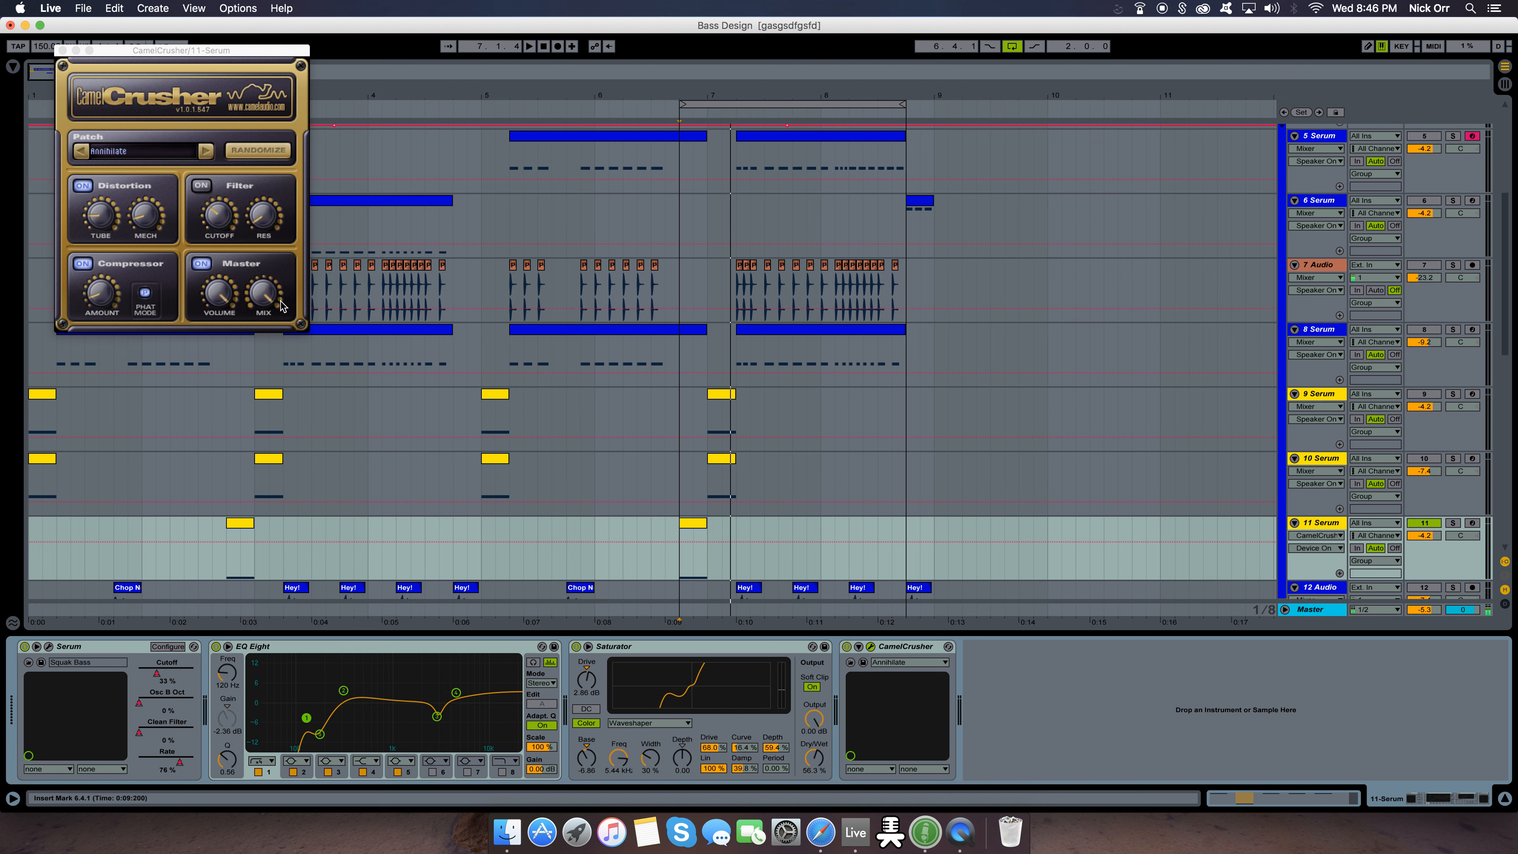
{"action": "left_click", "coordinate": [104, 299]}
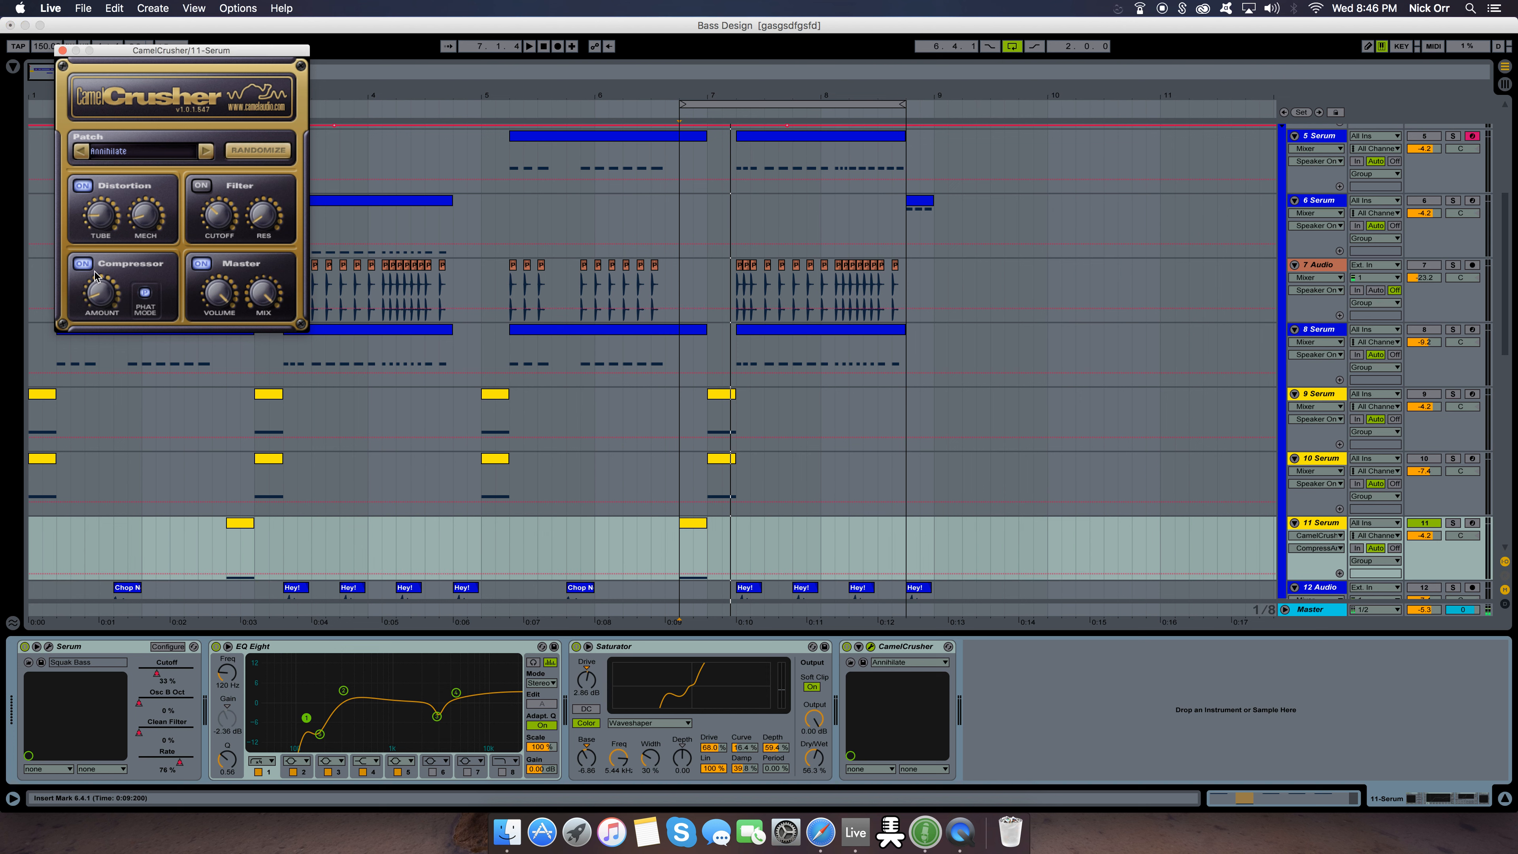
{"action": "left_click", "coordinate": [62, 50]}
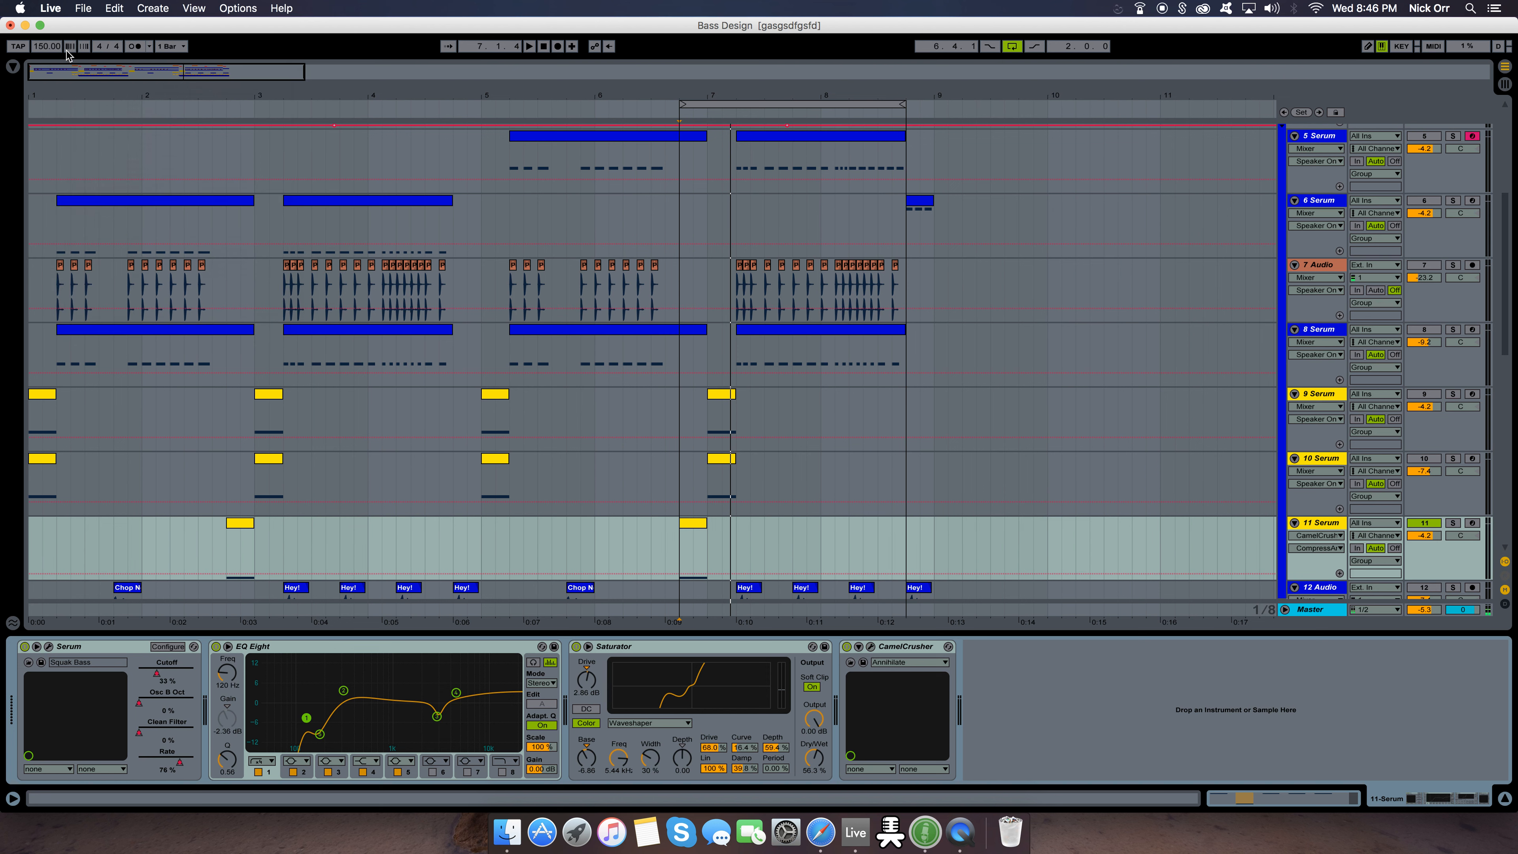
Audition the bass through the full device chain, restarting playback from the first clip on the 11 Serum track
{"action": "key", "text": "space"}
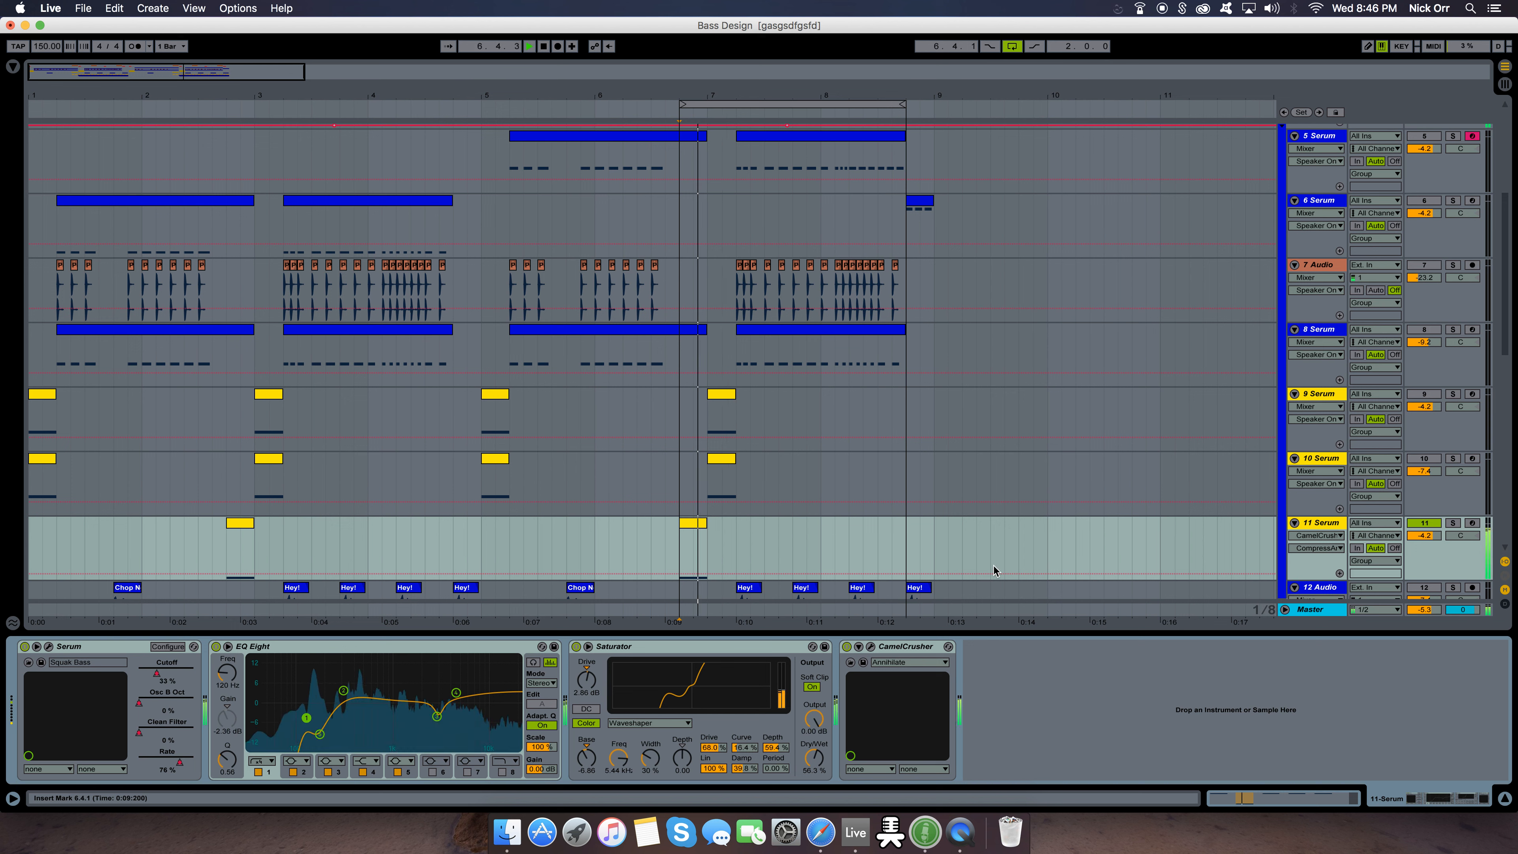
{"action": "left_click", "coordinate": [224, 543]}
{"action": "key", "text": "space"}
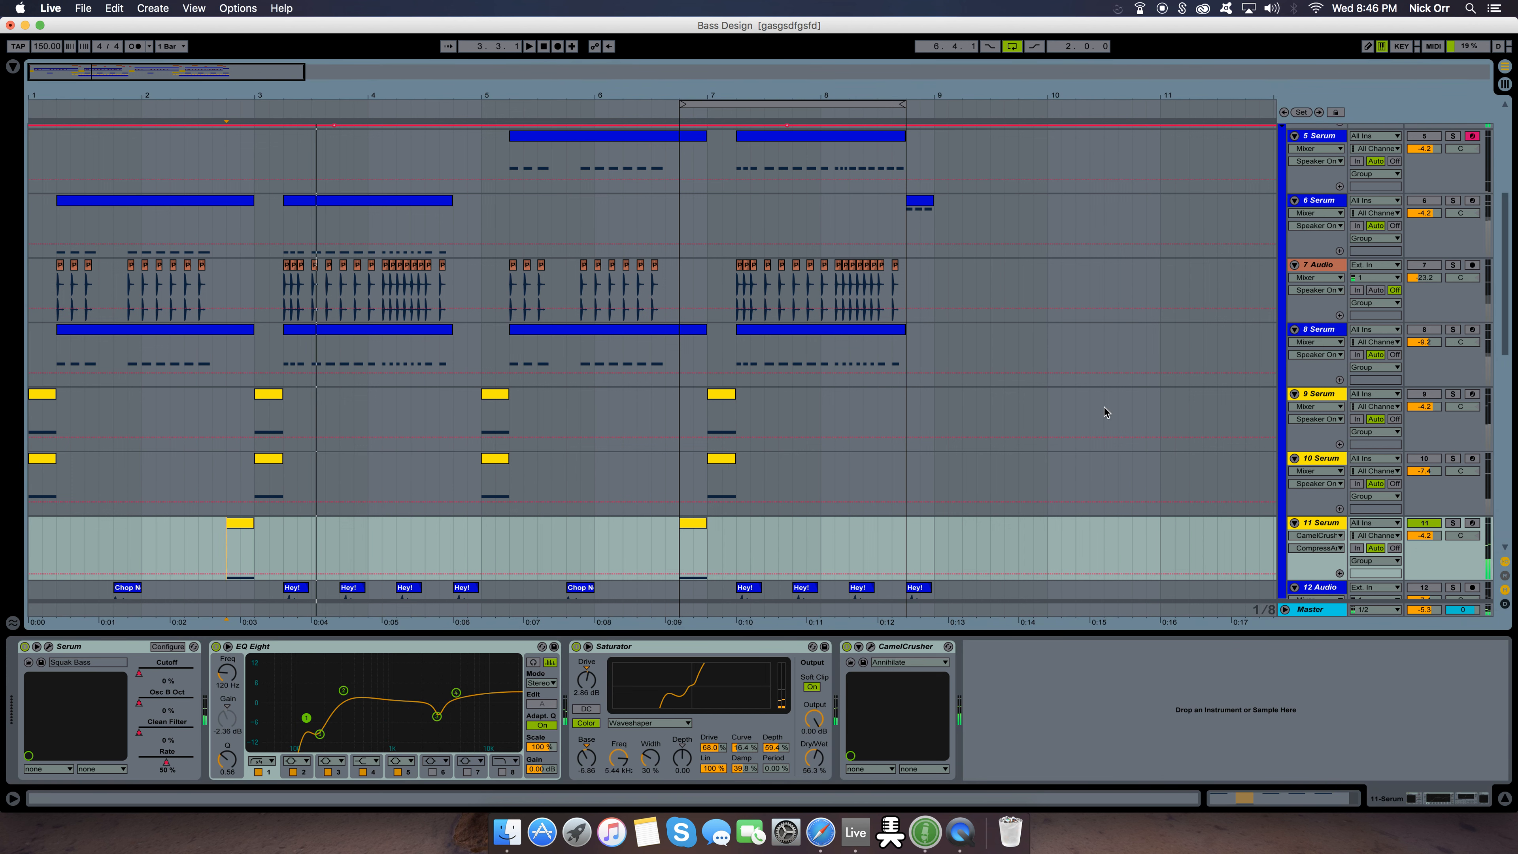